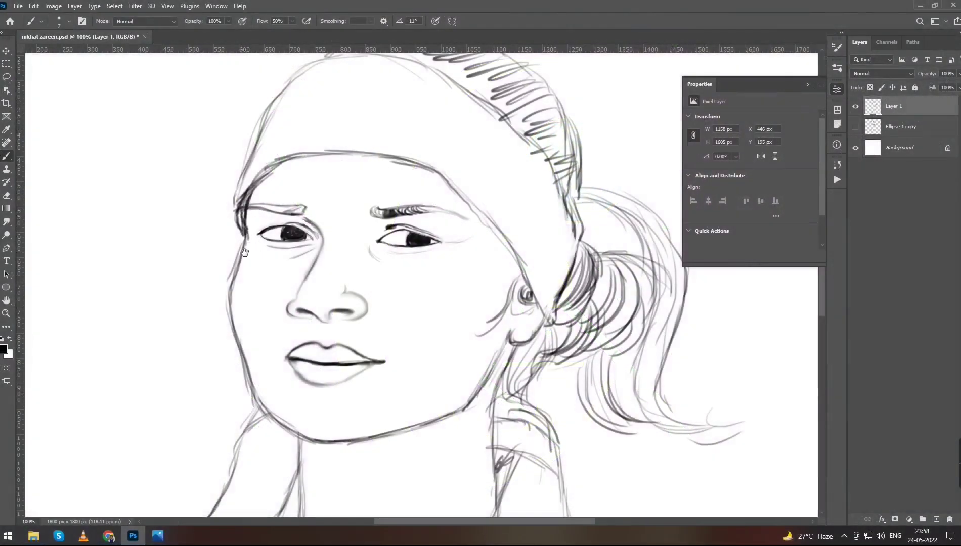
- Trace a darker stroke along the jawline on Layer 1, undoing and then restoring it
drag(244, 252, 236, 213)
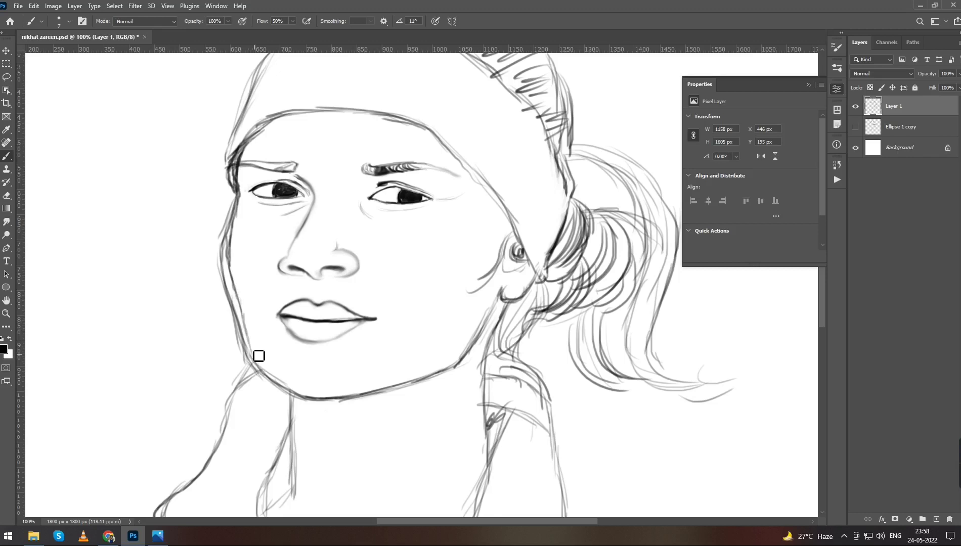
scroll(285, 342, down, 1)
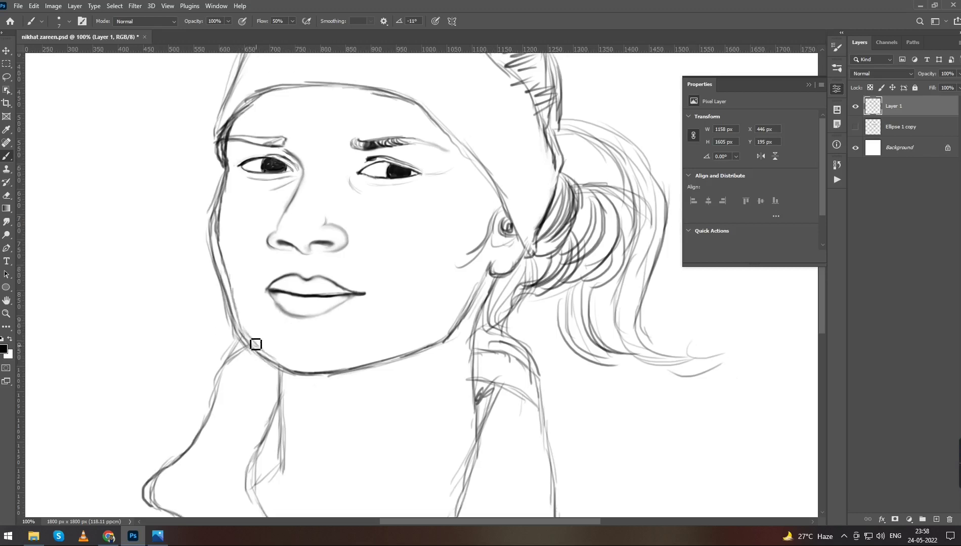
drag(255, 344, 266, 356)
key(ctrl+z)
key(ctrl+shift+z)
scroll(259, 328, up, 2)
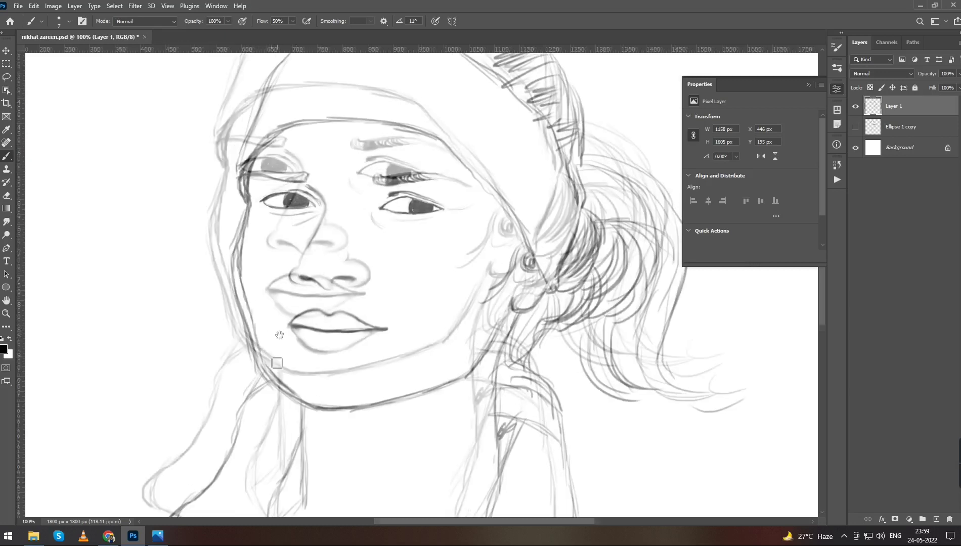
- Erase faint stray jaw strokes, then darken the chin jawline and thicken the lip line's right end
key(e)
drag(234, 265, 278, 393)
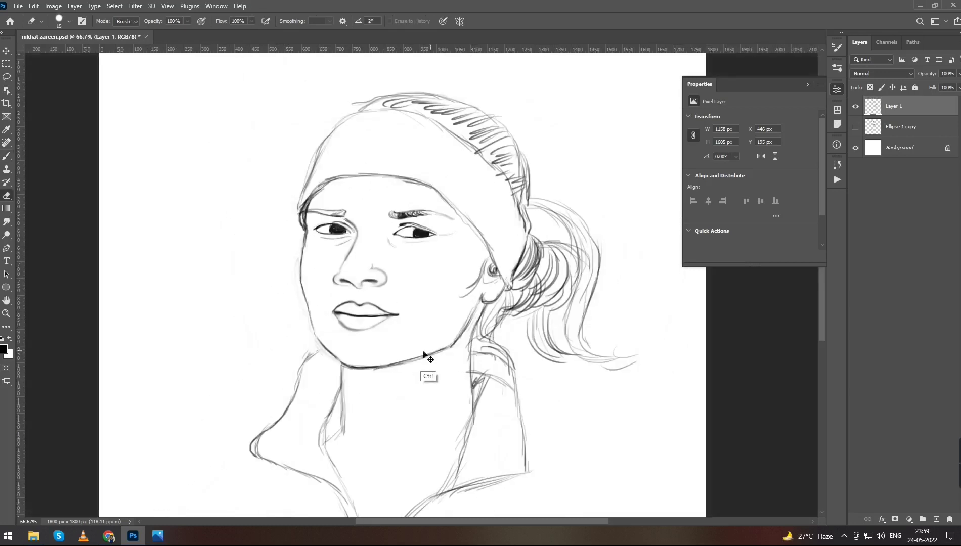
key(b)
drag(454, 389, 313, 407)
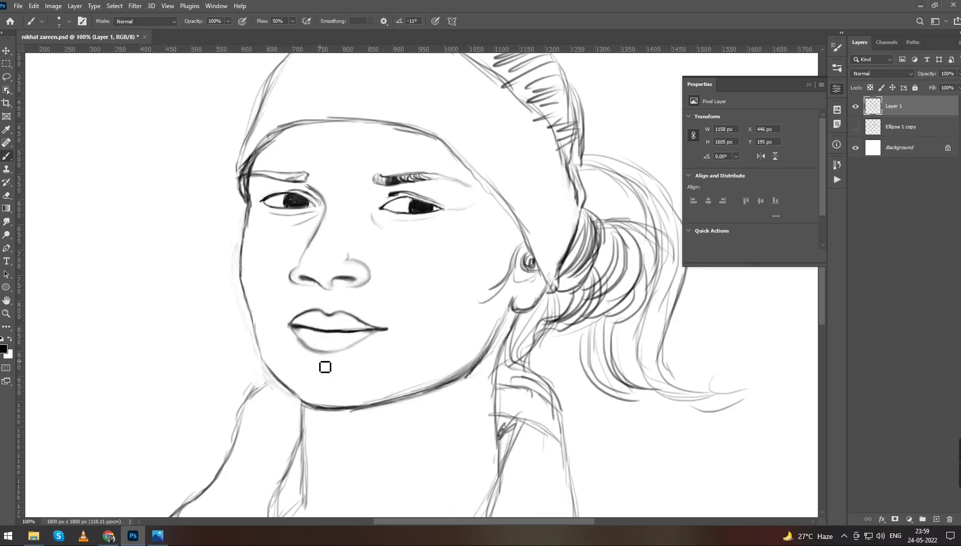
drag(313, 334, 387, 329)
- Try a darker stroke along the hairline curve, undo it, and check the whole head
scroll(339, 315, up, 1)
scroll(338, 315, up, 2)
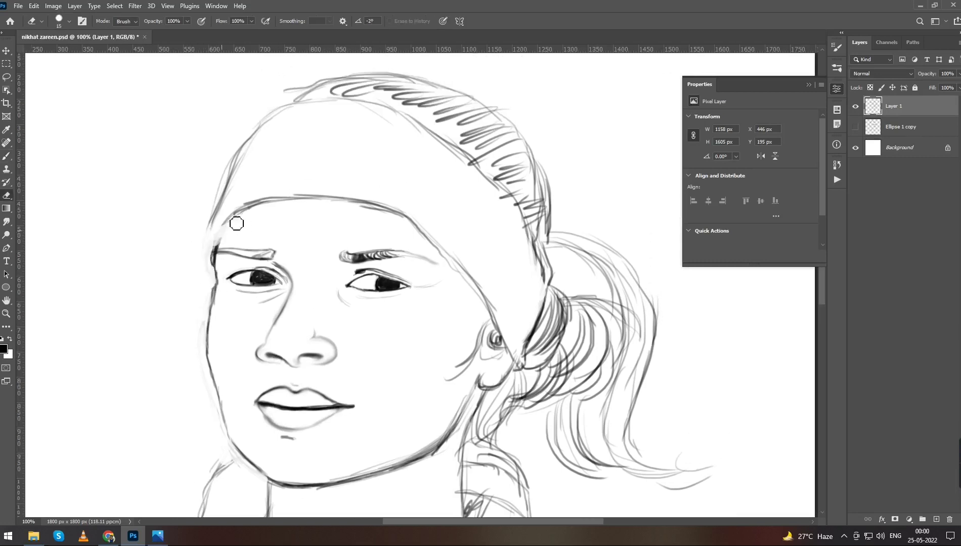
scroll(217, 243, down, 1)
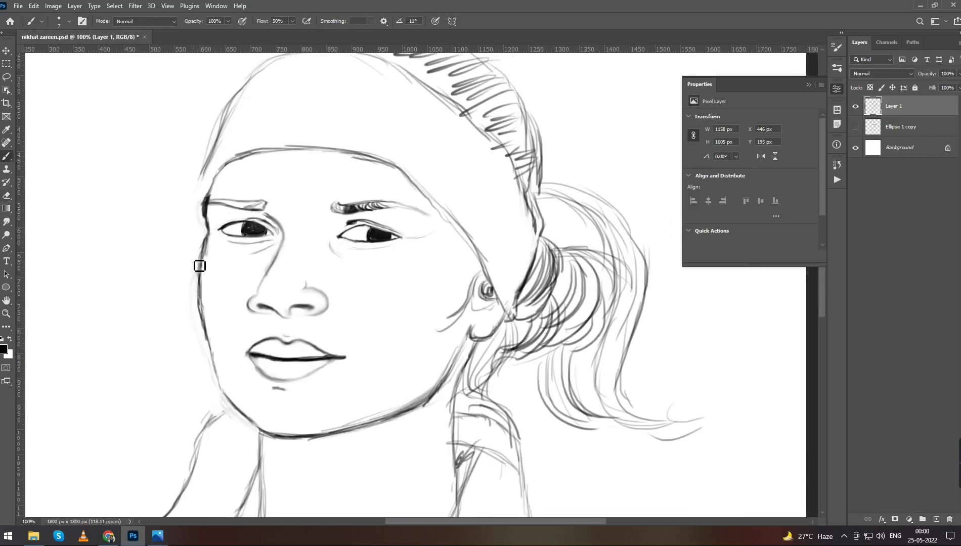
key(e)
scroll(195, 305, up, 1)
key(b)
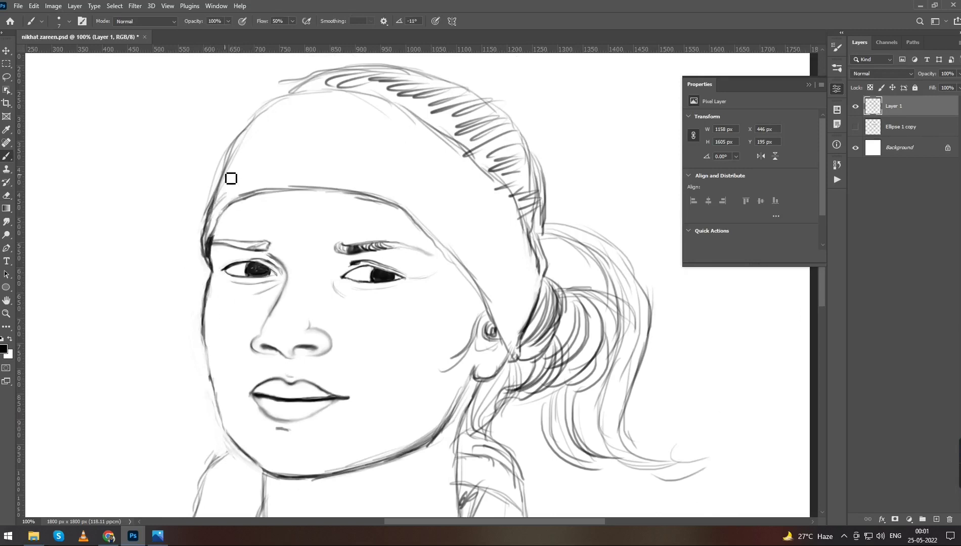
scroll(230, 176, up, 1)
mouse_move(337, 133)
mouse_down()
mouse_move(491, 209)
mouse_move(526, 274)
mouse_up()
key(ctrl+z)
key(ctrl+z)
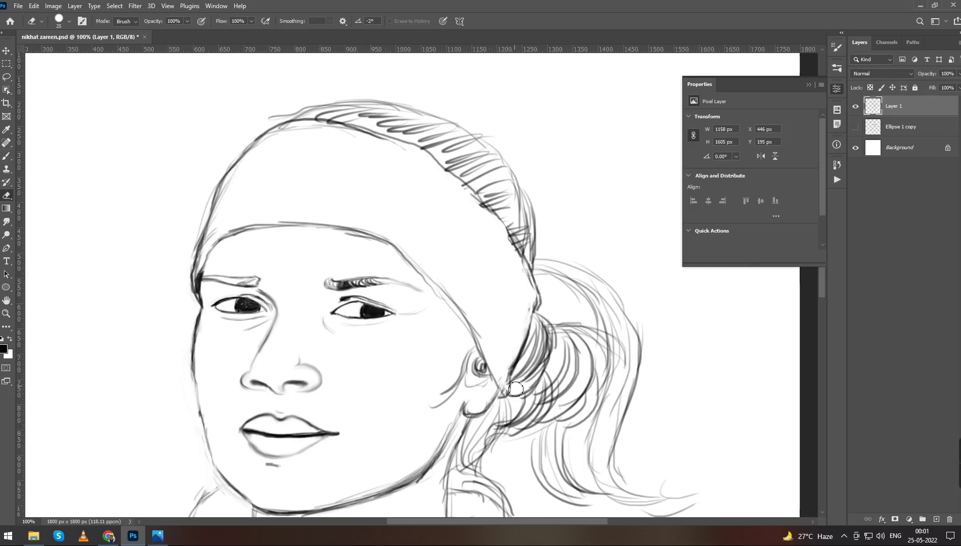
scroll(490, 387, down, 1)
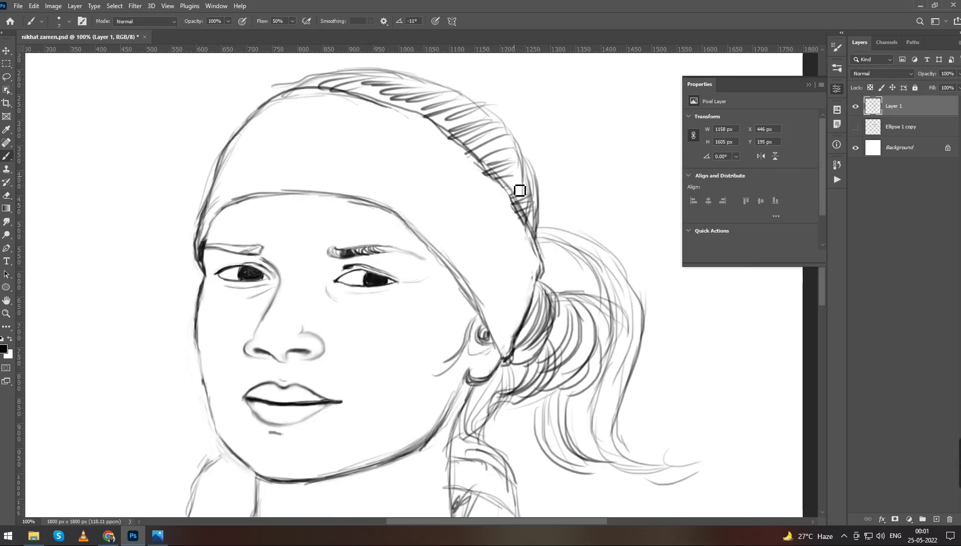
key(ctrl+minus)
key(ctrl+plus)
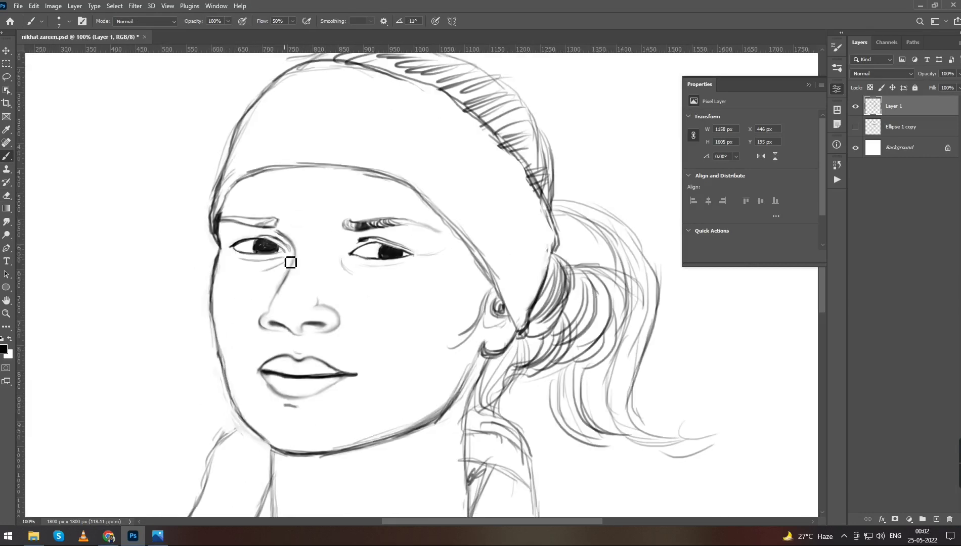
- Erase stray lines near the forehead
key(e)
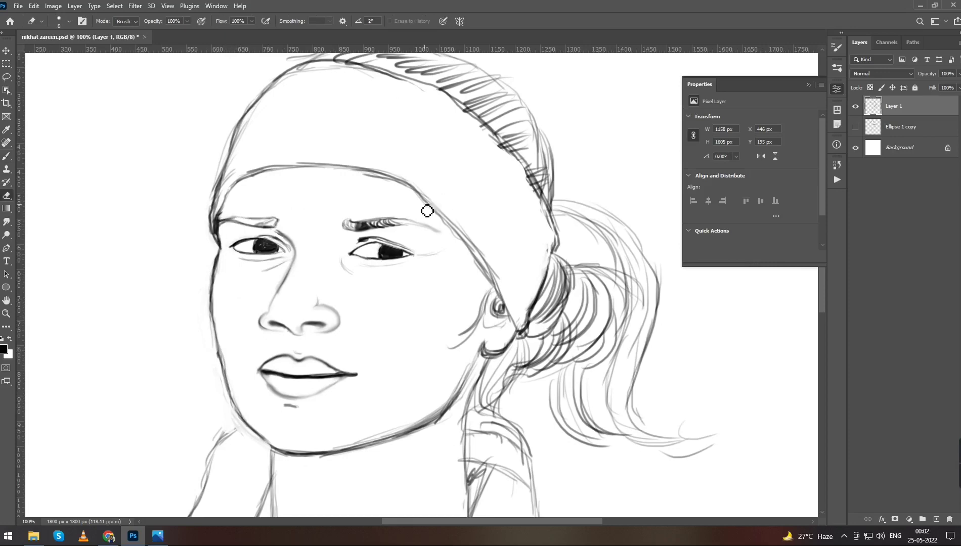
key(b)
drag(383, 186, 377, 208)
scroll(350, 235, down, 2)
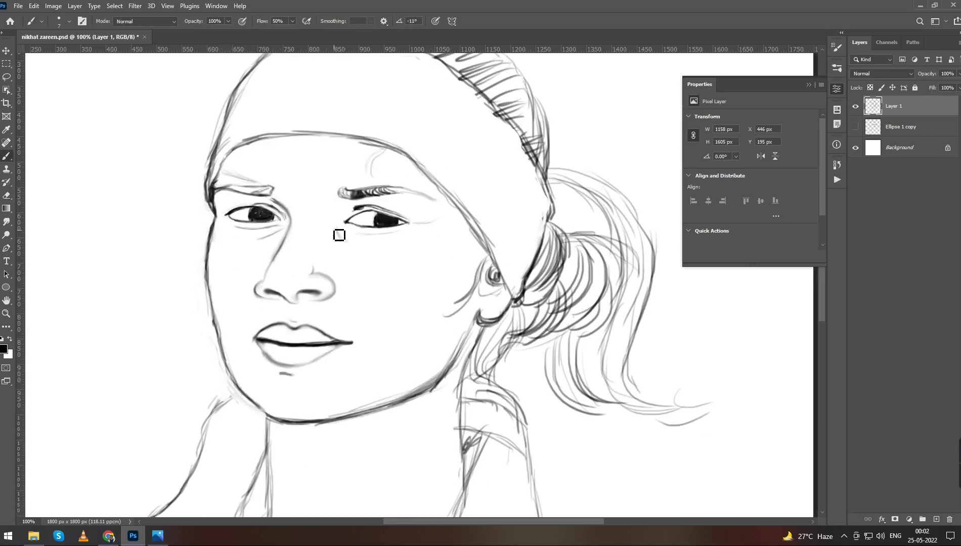
scroll(238, 334, down, 2)
scroll(231, 194, up, 2)
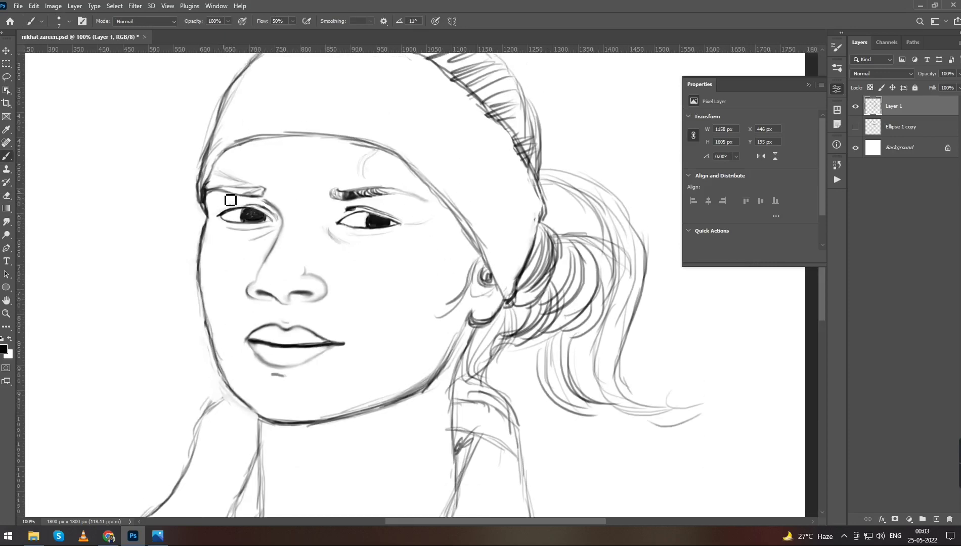
- Zoom out and in to review the portrait, settling on a half-size whole-portrait view
key(ctrl+minus)
key(ctrl+plus)
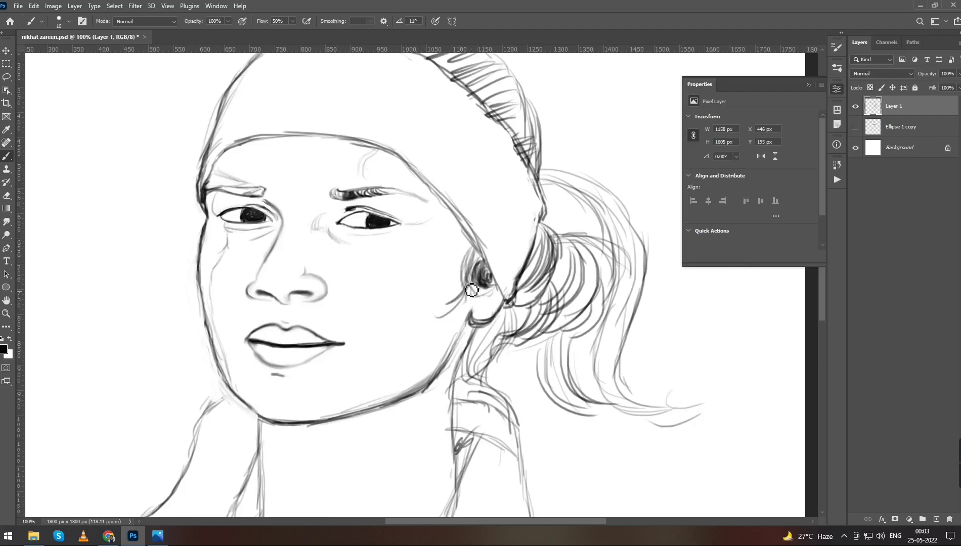
key(ctrl+minus)
key(ctrl+minus)
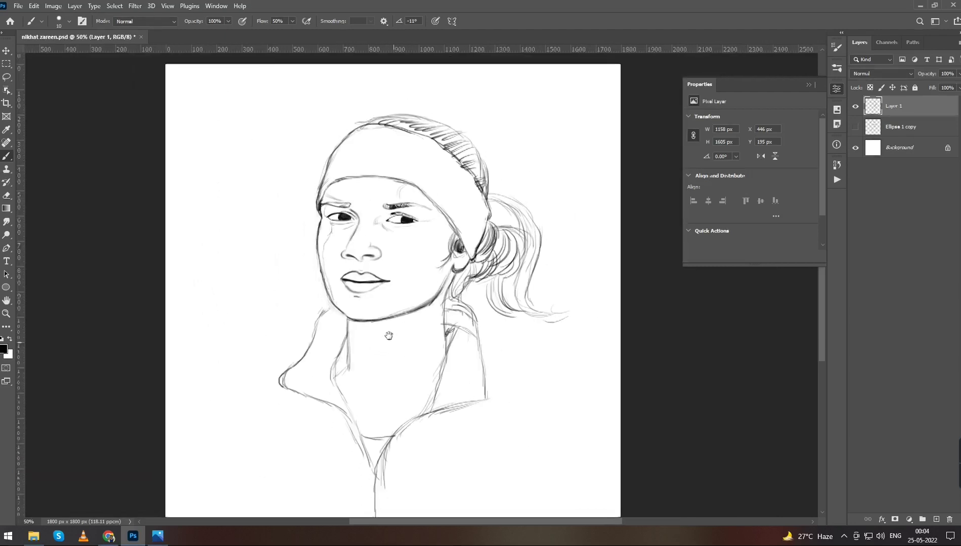
key(ctrl+plus)
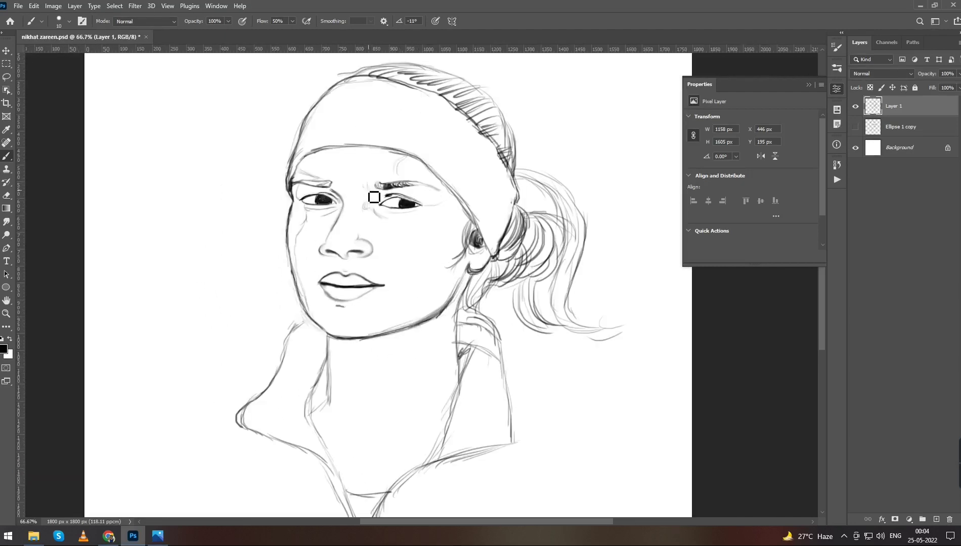
key(ctrl+plus)
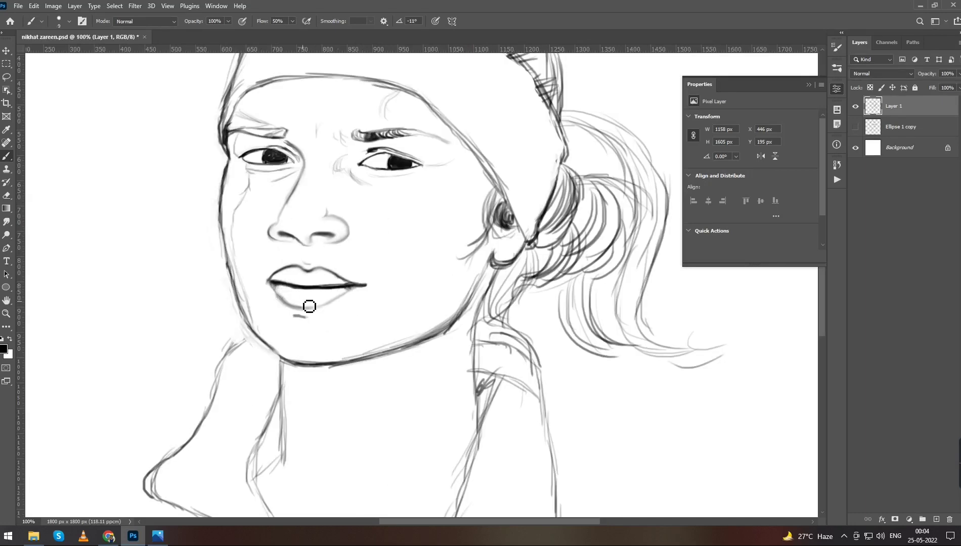
key(ctrl+minus)
key(ctrl+minus)
key(ctrl+minus)
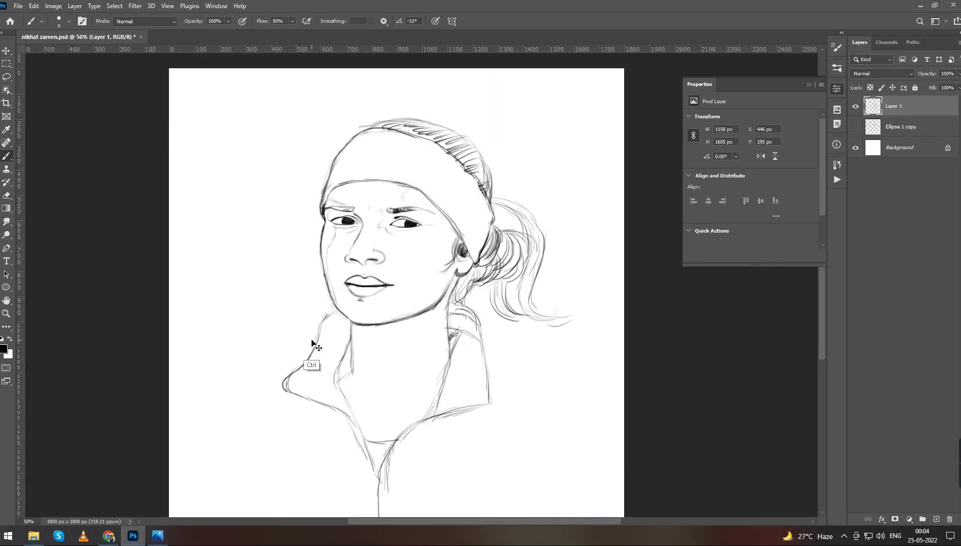
key(ctrl+plus)
key(ctrl+plus)
key(ctrl+plus)
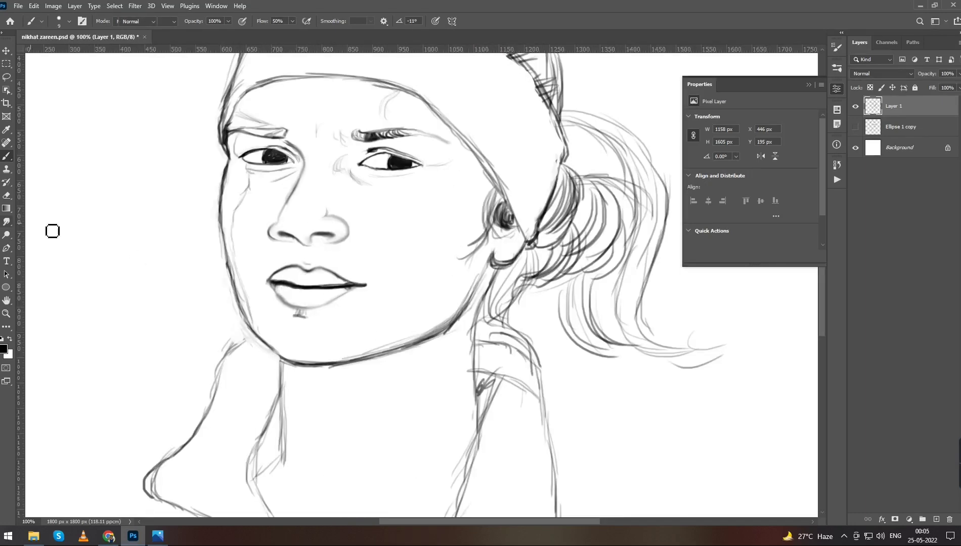
- Smudge the left corner of the upper lip line, then make the smudge brush smaller
click(6, 222)
drag(278, 275, 271, 290)
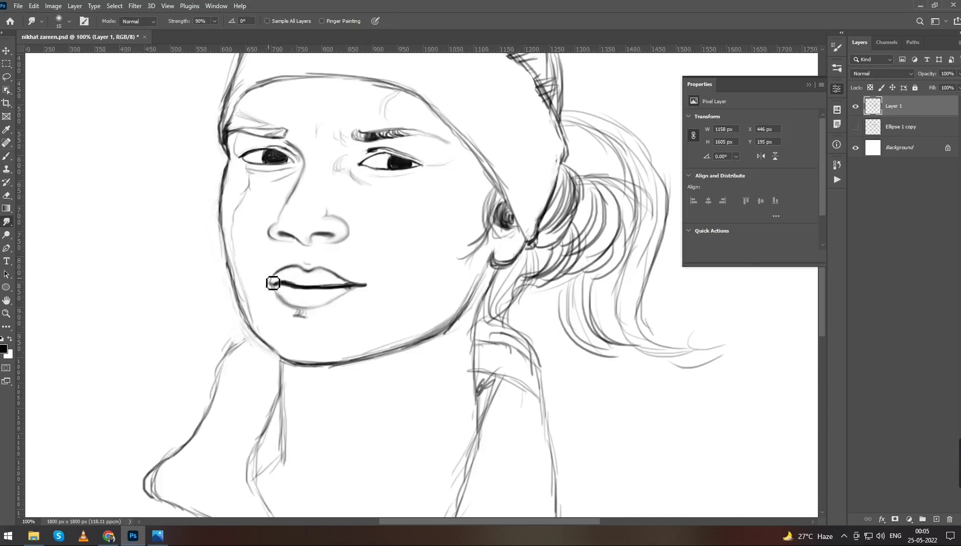
key(bracketleft)
- Hatch fine brush lines down the left cheek
key(b)
key(h)
click(406, 229)
mouse_move(289, 184)
mouse_down()
mouse_move(258, 210)
mouse_move(256, 305)
mouse_up()
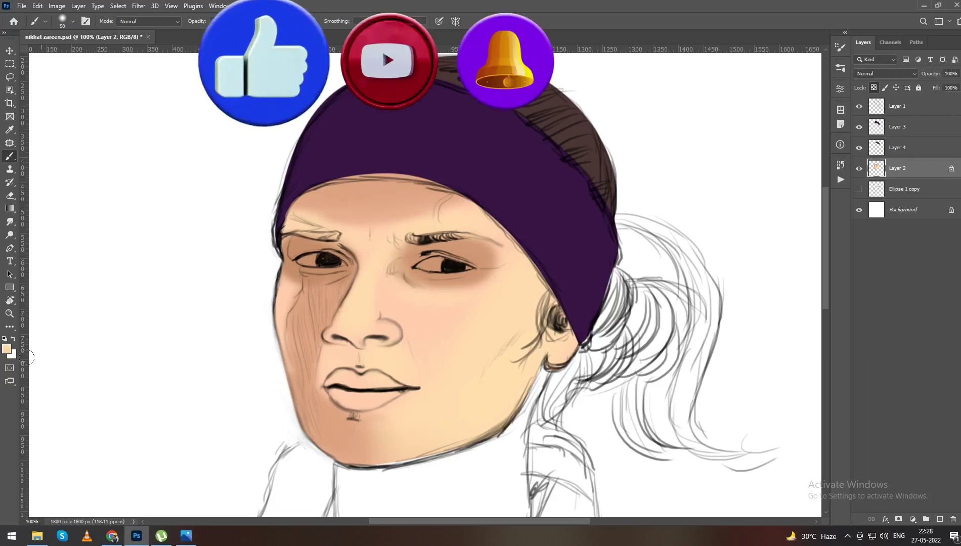
- Choose a new foreground colour in the Color Picker and enlarge the brush
click(6, 349)
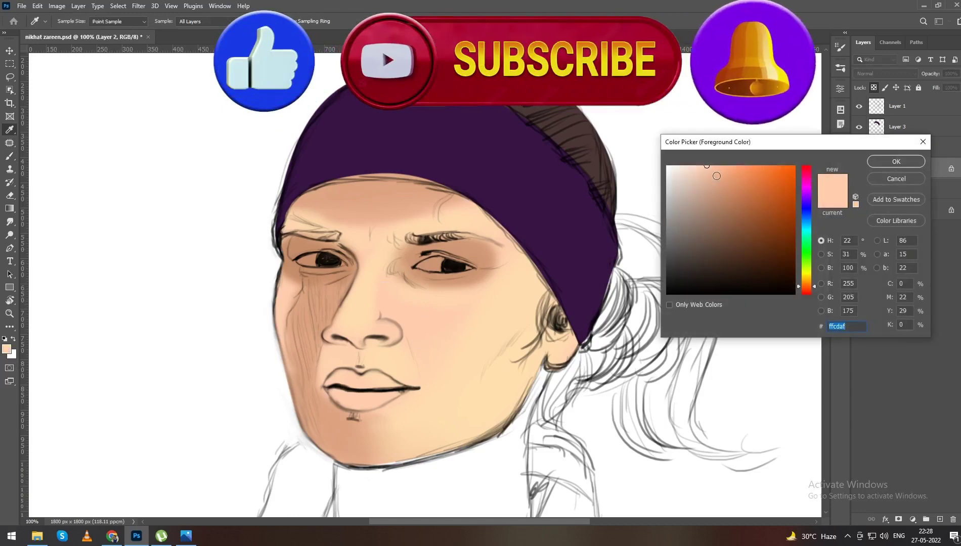
click(895, 162)
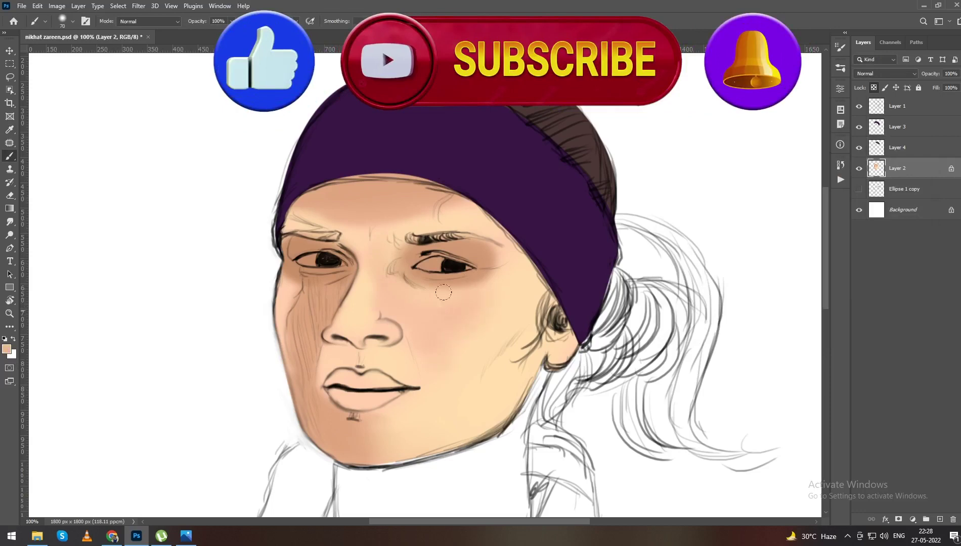
key(bracketright)
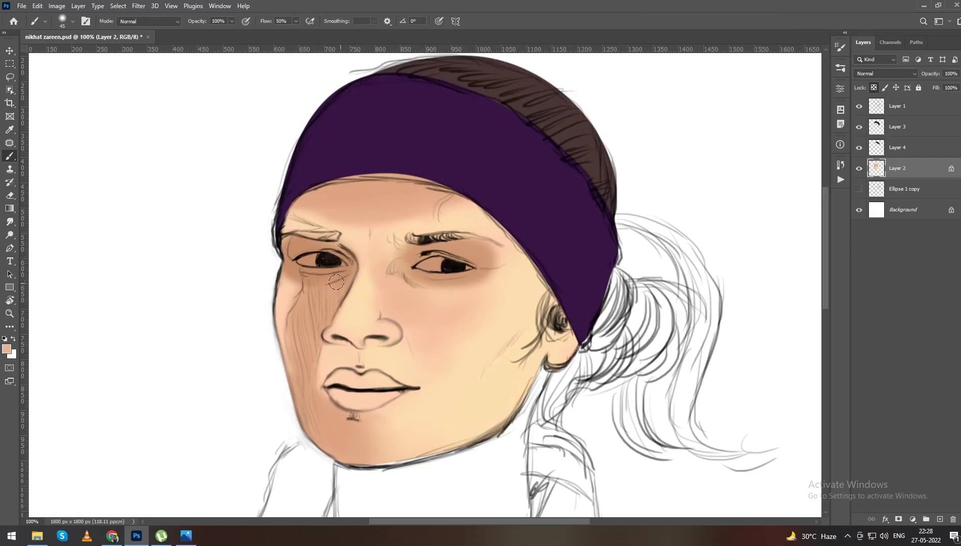
scroll(372, 334, up, 2)
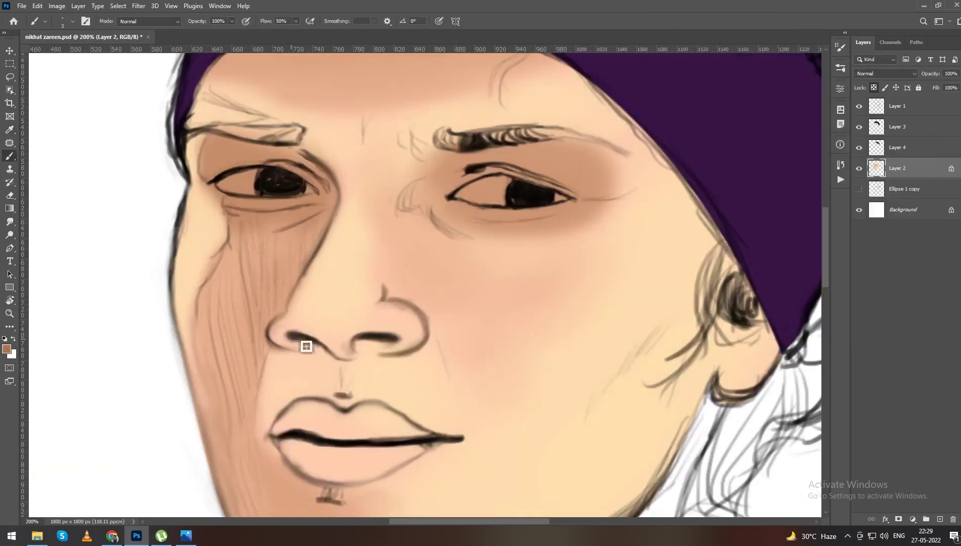
scroll(347, 379, down, 1)
scroll(347, 378, down, 3)
- Paint the upper and lower lips coral red, then shrink the brush for the lip line
drag(395, 324, 273, 324)
mouse_move(405, 349)
mouse_down()
mouse_move(264, 337)
mouse_move(440, 337)
mouse_move(421, 348)
mouse_up()
key(bracketleft)
key(bracketleft)
key(ctrl+minus)
scroll(526, 207, down, 2)
scroll(403, 350, down, 1)
- Brush skin colour over the neck and blend lighter skin strokes into it
mouse_move(546, 205)
mouse_down()
mouse_move(520, 257)
mouse_move(364, 344)
mouse_up()
scroll(364, 344, down, 2)
drag(365, 303, 354, 382)
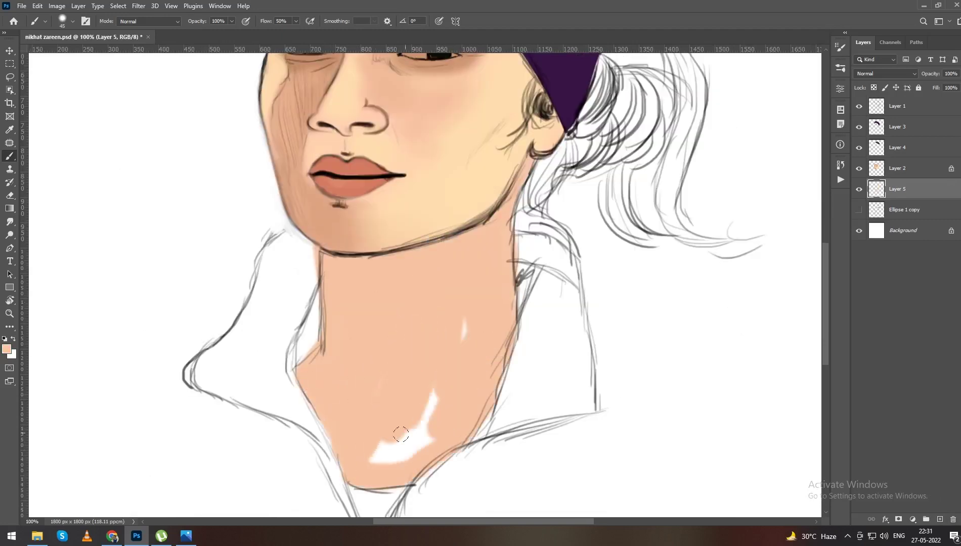
scroll(422, 258, down, 1)
mouse_move(421, 258)
mouse_down()
mouse_move(367, 382)
mouse_move(414, 218)
mouse_up()
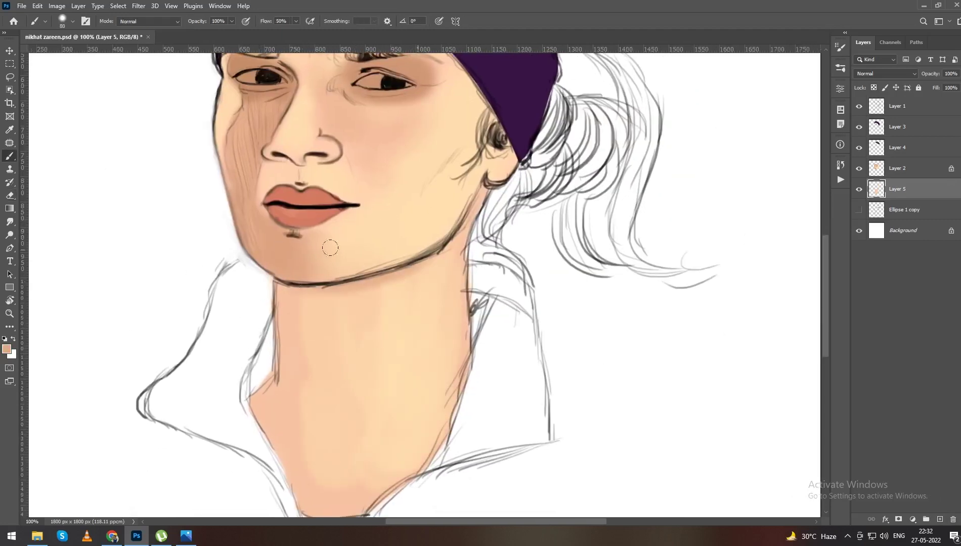
- Paint both eye whites cream on a new layer placed below the line art
key(ctrl+minus)
click(905, 108)
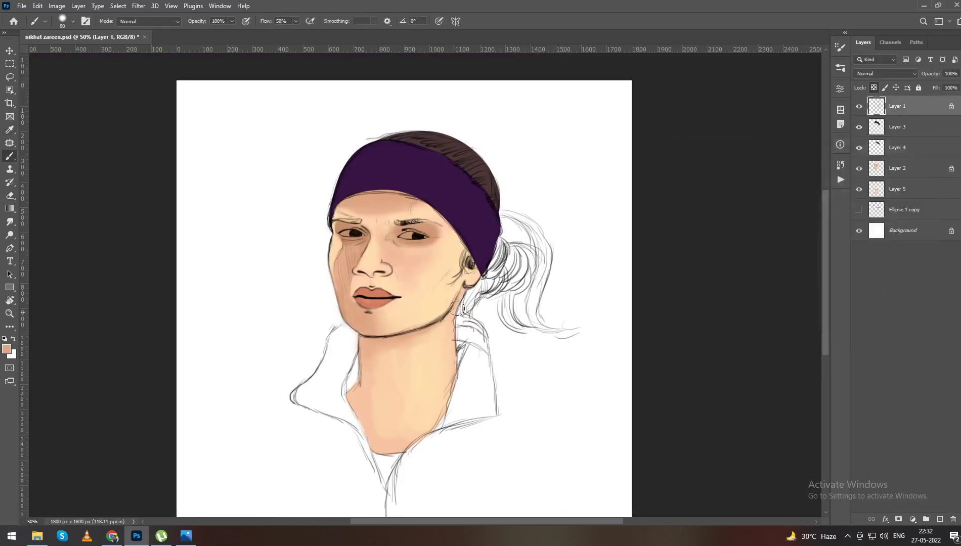
key(ctrl+plus)
key(ctrl+plus)
key(ctrl+plus)
click(940, 520)
mouse_move(506, 195)
mouse_down()
mouse_move(446, 199)
mouse_move(521, 206)
mouse_move(467, 203)
mouse_up()
mouse_move(273, 200)
mouse_down()
mouse_move(203, 187)
mouse_move(241, 187)
mouse_up()
key(ctrl+bracketleft)
- Draw a dark ellipse pupil over the right eye and place a copy on the left eye
key(ctrl+0)
scroll(506, 167, up, 5)
click(6, 349)
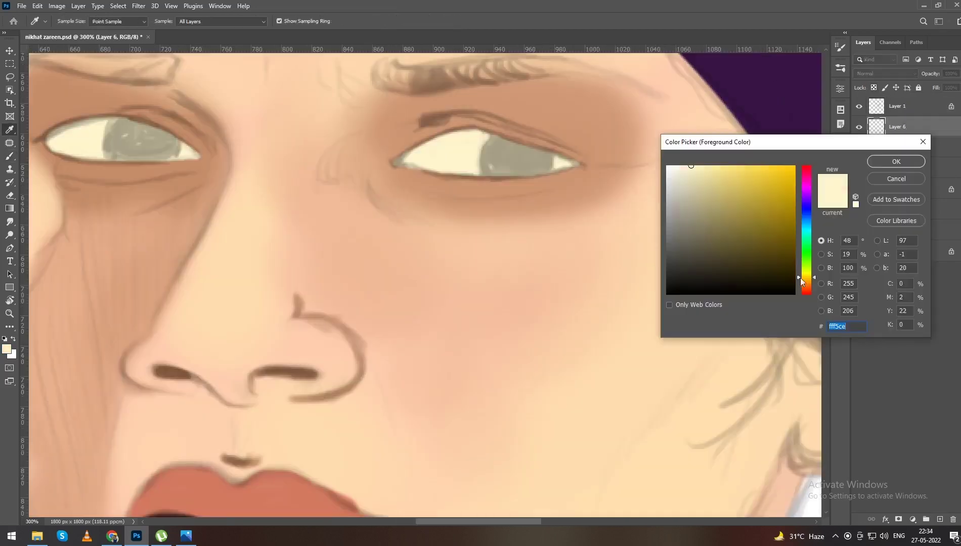
click(903, 161)
key(u)
drag(490, 137, 551, 195)
key(v)
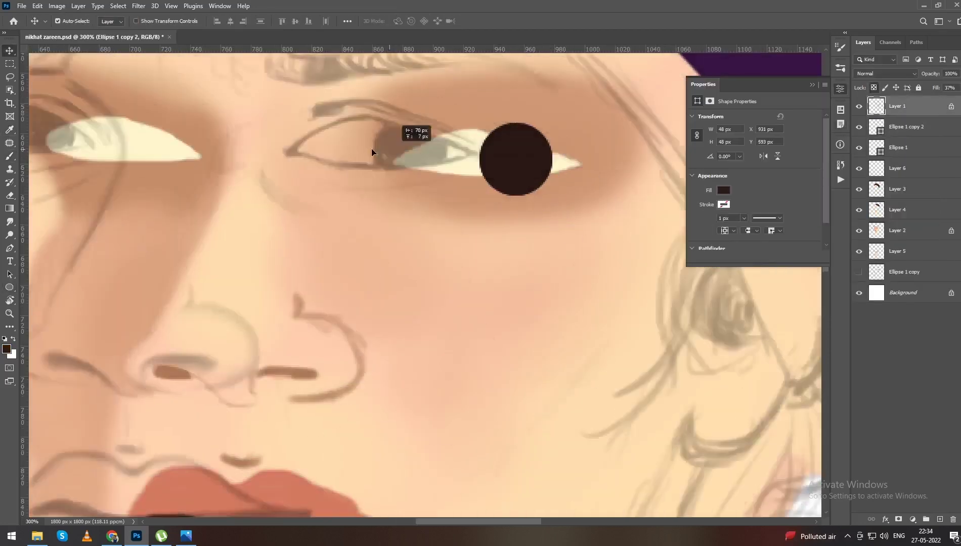
drag(516, 159, 143, 142)
- Rasterize the pupil layer, hide the sketch, and erase overlaps so pupils fit both eyes
right_click(919, 126)
click(811, 252)
click(858, 106)
key(e)
drag(526, 223, 582, 218)
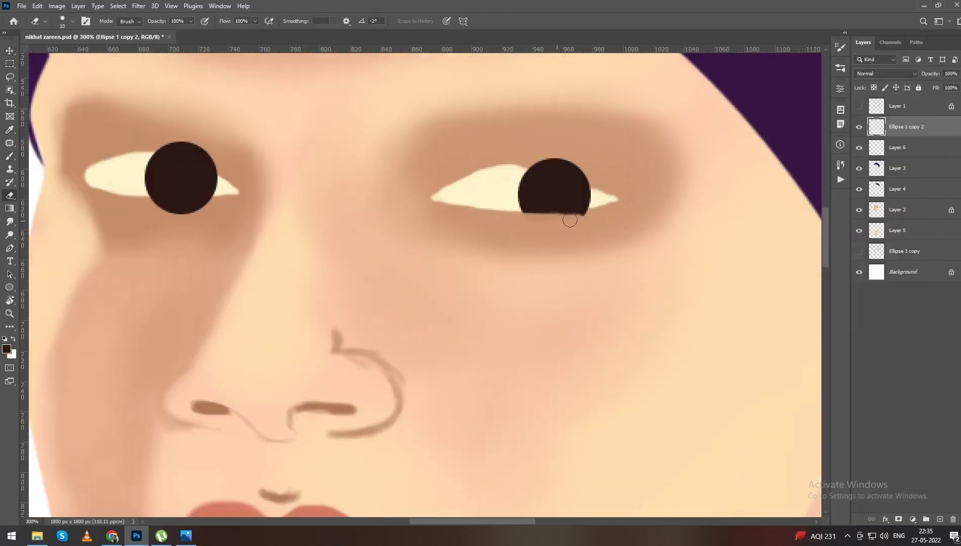
drag(529, 170, 590, 188)
drag(218, 174, 182, 146)
mouse_move(536, 175)
mouse_down()
mouse_move(545, 201)
mouse_move(587, 205)
mouse_up()
drag(173, 154, 197, 150)
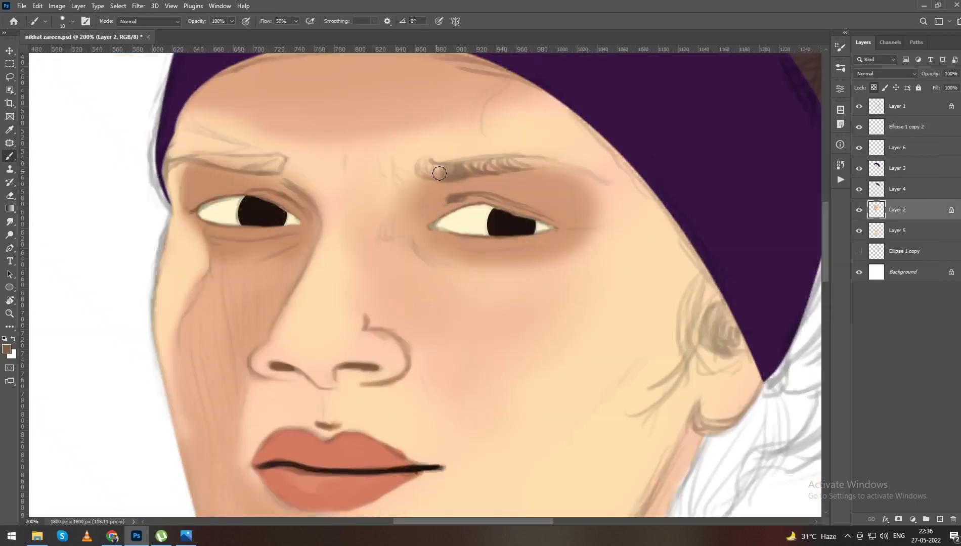
- Darken both eyebrows with small brown brush strokes
key(bracketleft)
key(bracketleft)
key(bracketleft)
drag(420, 164, 572, 167)
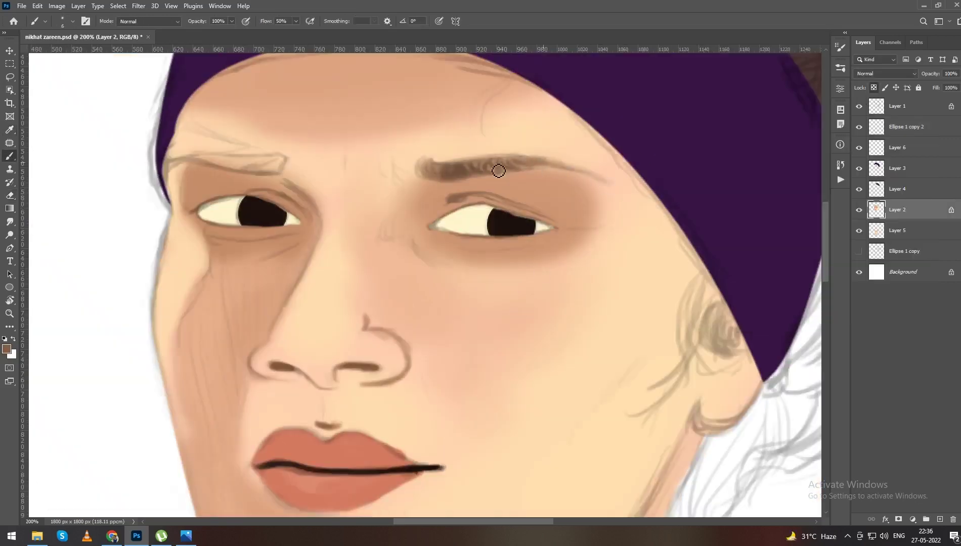
drag(281, 159, 181, 170)
key(bracketleft)
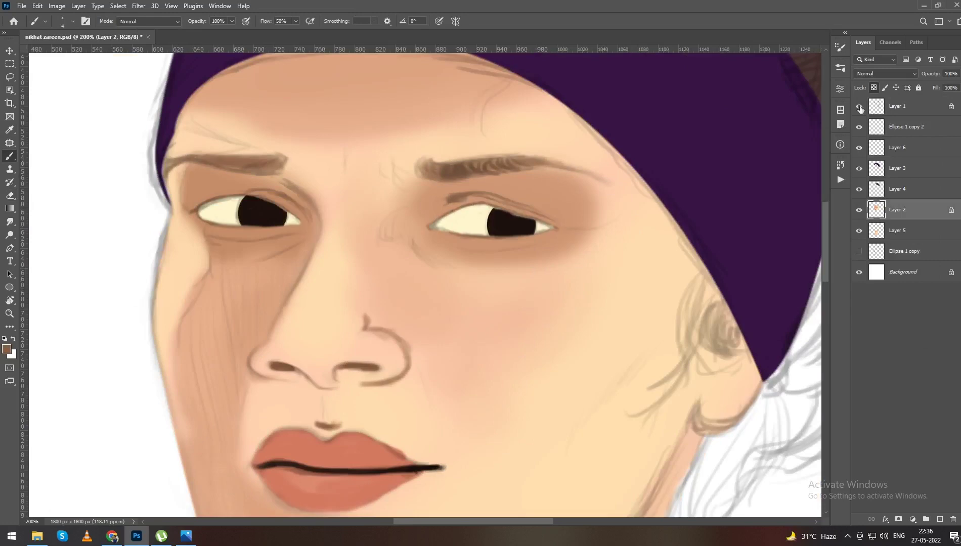
- Darken the upper eyelid with a smaller brush and paint a deeper shadow beside the nose
key(bracketleft)
drag(510, 208, 545, 215)
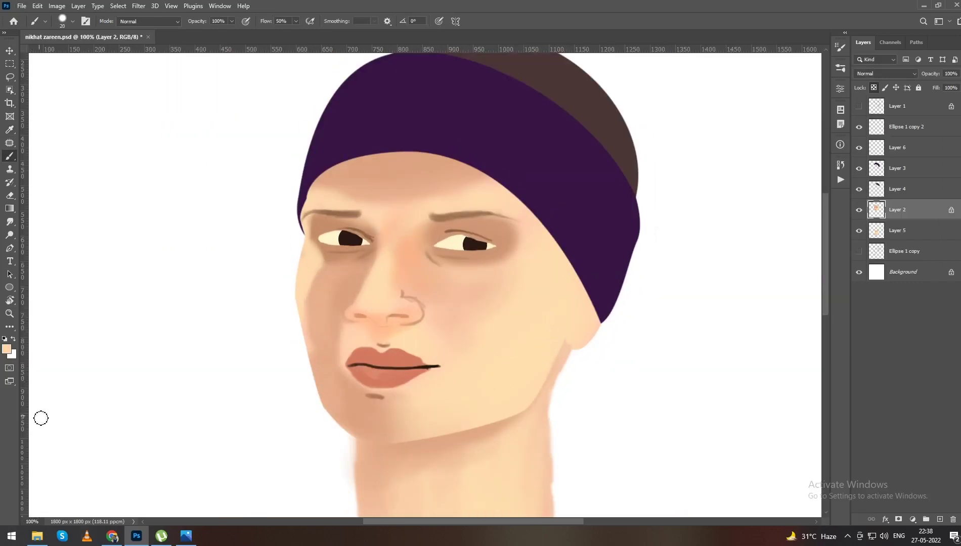
drag(401, 251, 491, 277)
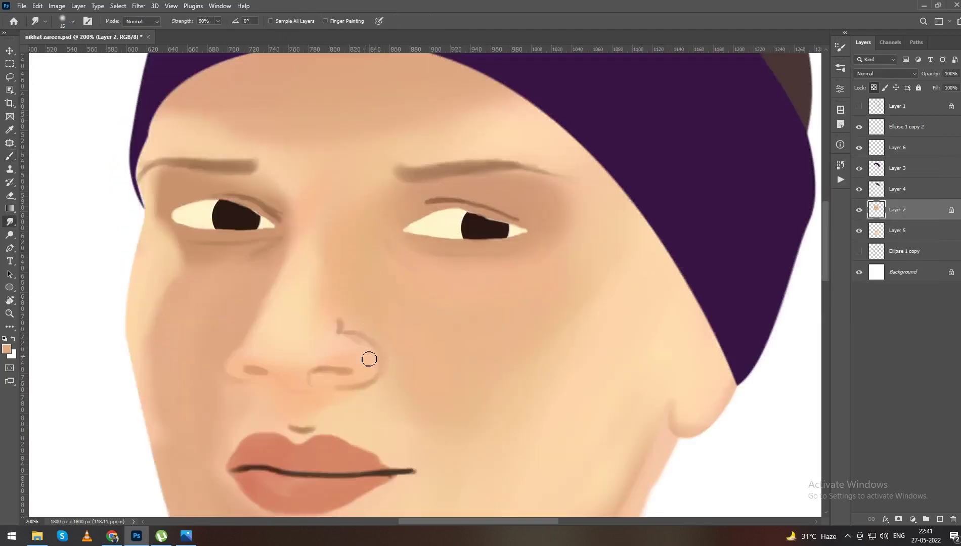
- Soften the nostril outline and blend lighter skin above the eyelid
drag(368, 359, 372, 386)
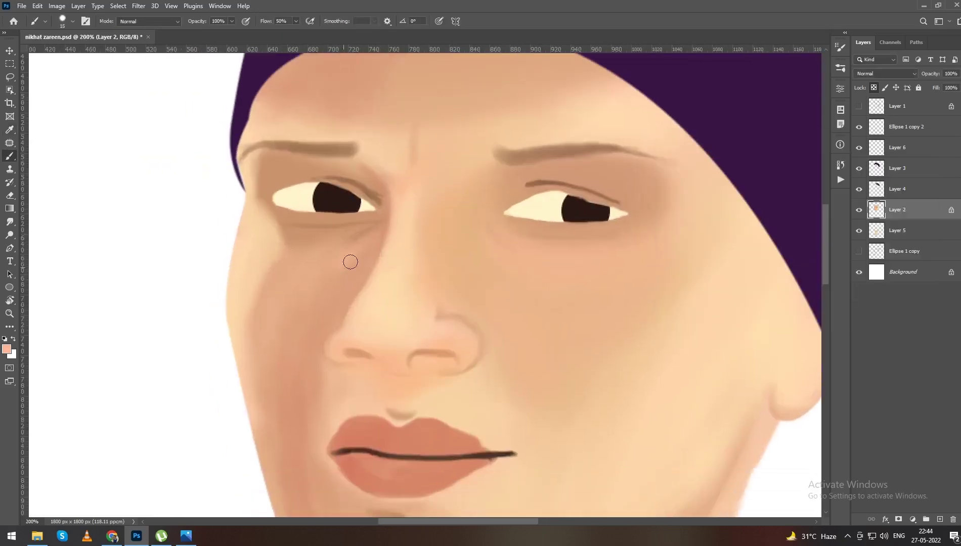
key(bracketright)
key(bracketright)
key(bracketright)
drag(665, 192, 616, 176)
key(bracketleft)
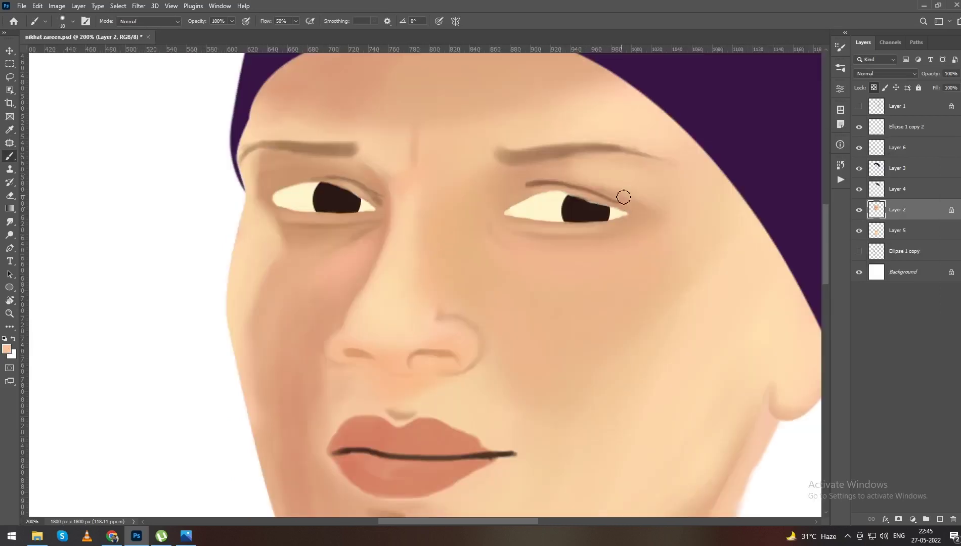
- Sample darker tan and lighter peach skin tones around the eyes and nose, resizing the brush
alt+click(488, 200)
key(bracketright)
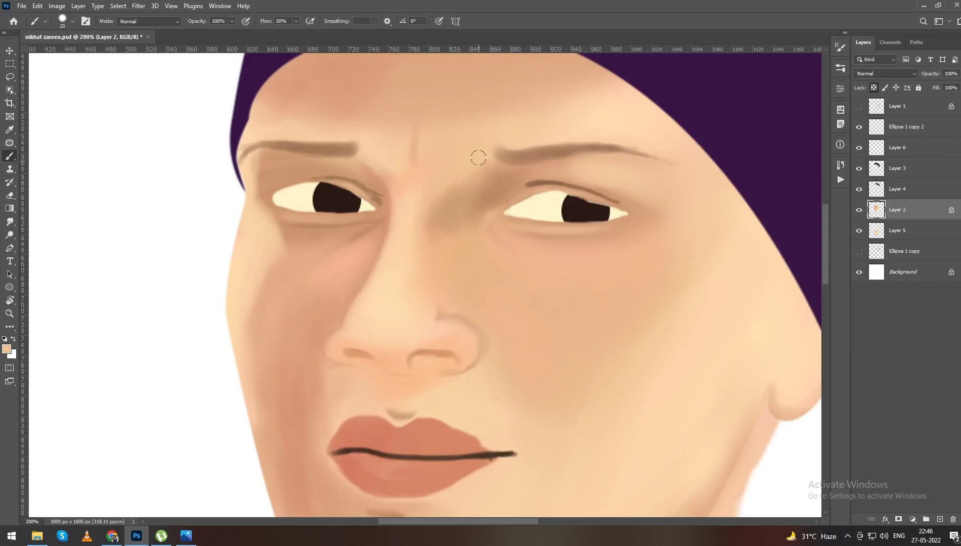
key(bracketright)
drag(473, 219, 471, 237)
alt+click(416, 229)
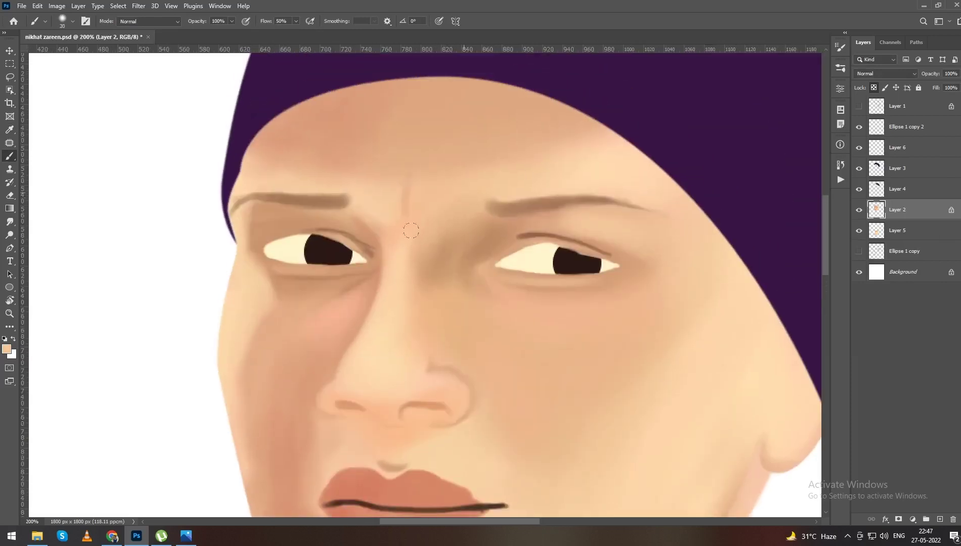
scroll(496, 247, down, 2)
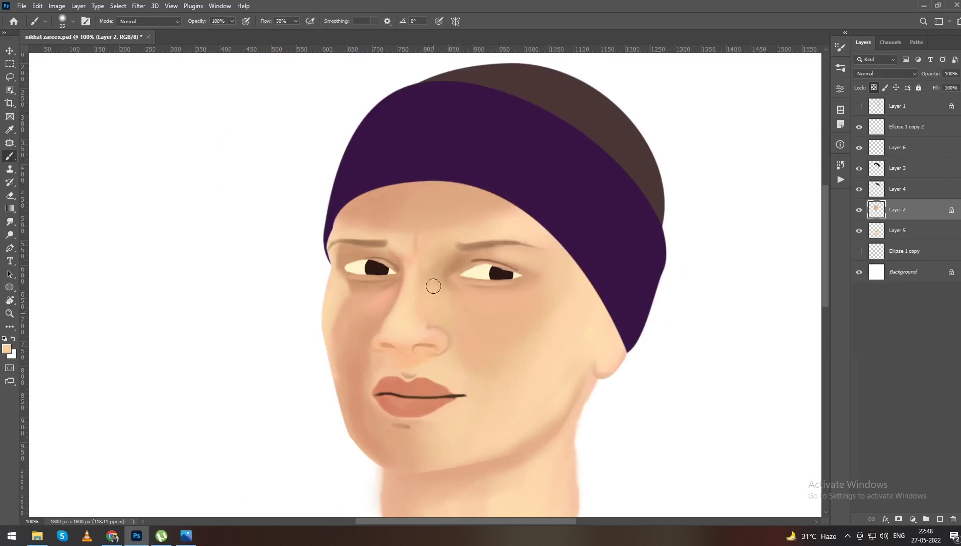
scroll(438, 282, up, 2)
key(bracketleft)
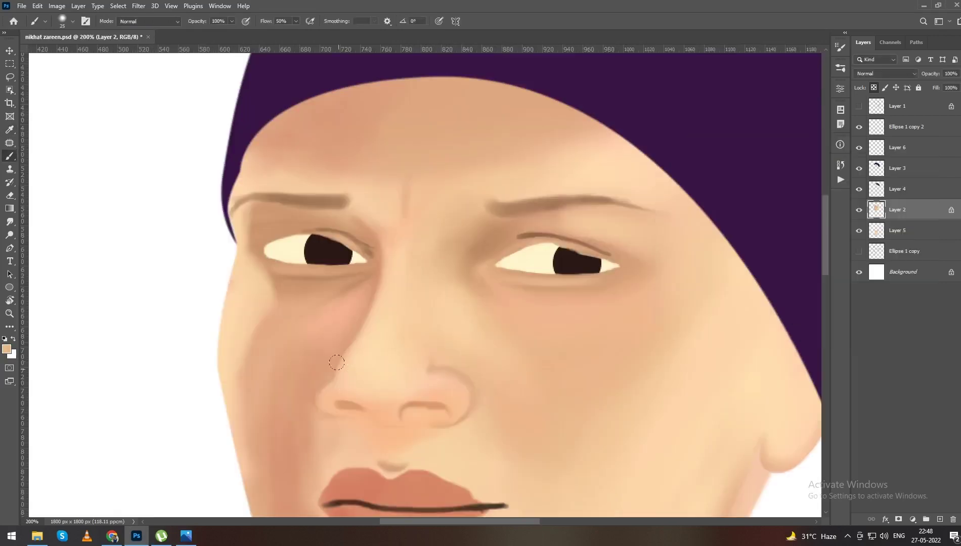
key(bracketright)
alt+click(366, 341)
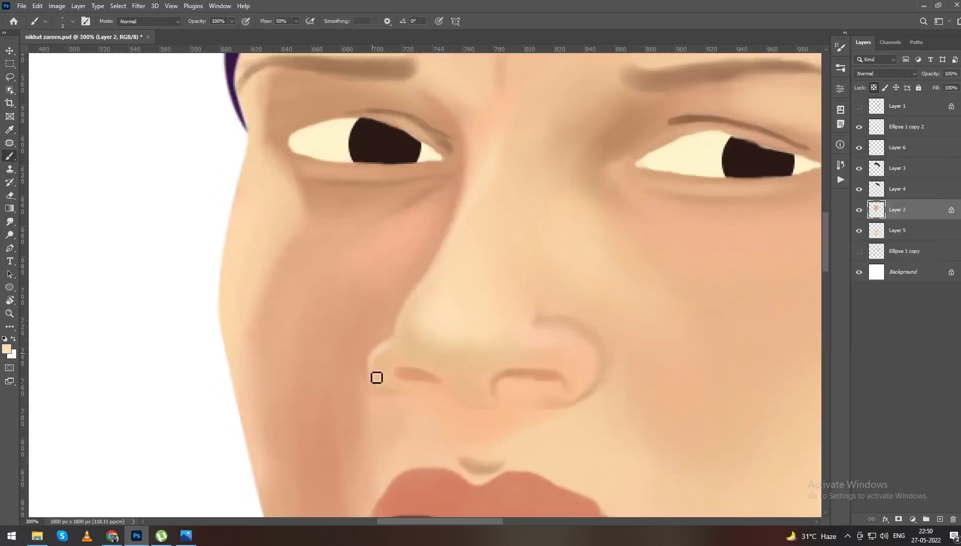
- Set up the Smudge tool, shrinking and then enlarging its brush size
key(r)
key(bracketleft)
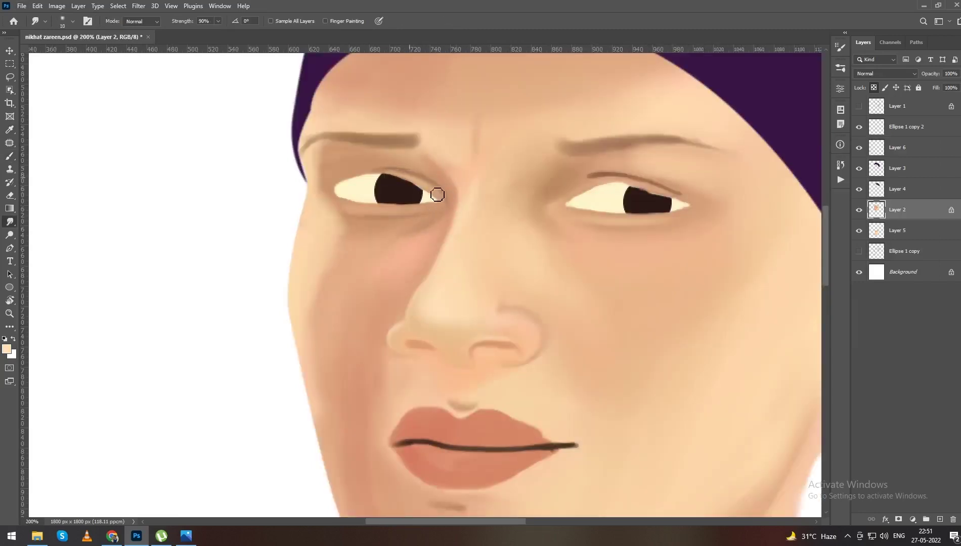
key(bracketright)
key(bracketright)
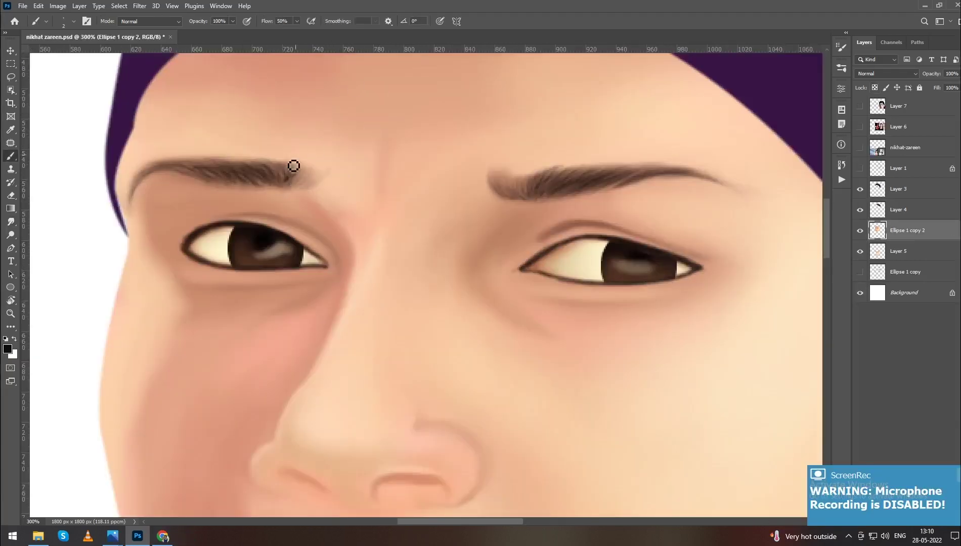
- Zoom in close on the eyes and pan across the eyebrow area
key(ctrl+plus)
drag(232, 157, 316, 208)
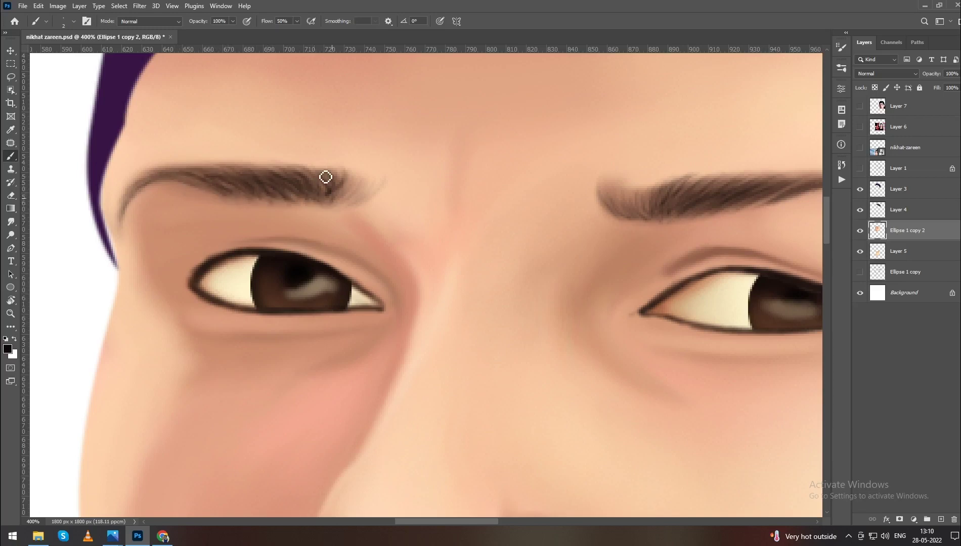
drag(671, 193, 568, 195)
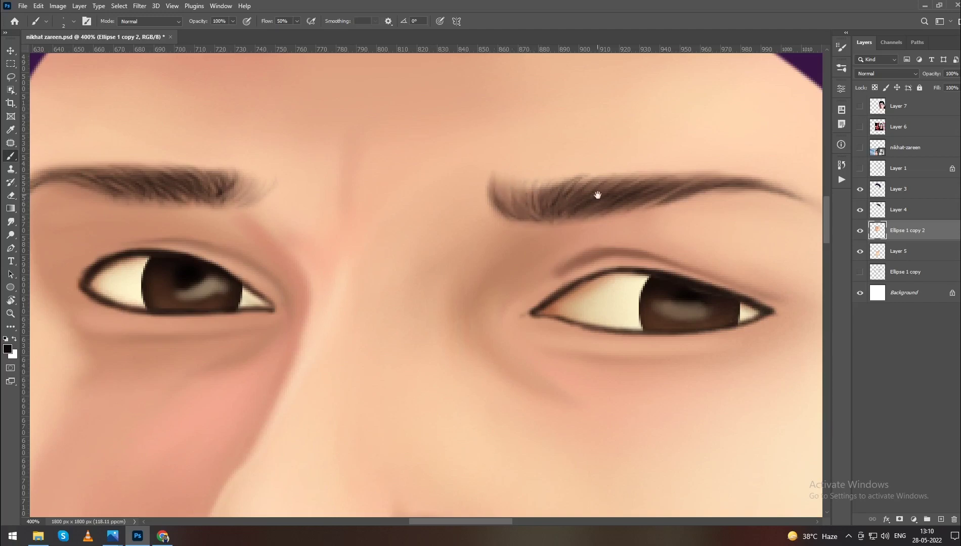
scroll(597, 193, right, 2)
scroll(459, 228, left, 5)
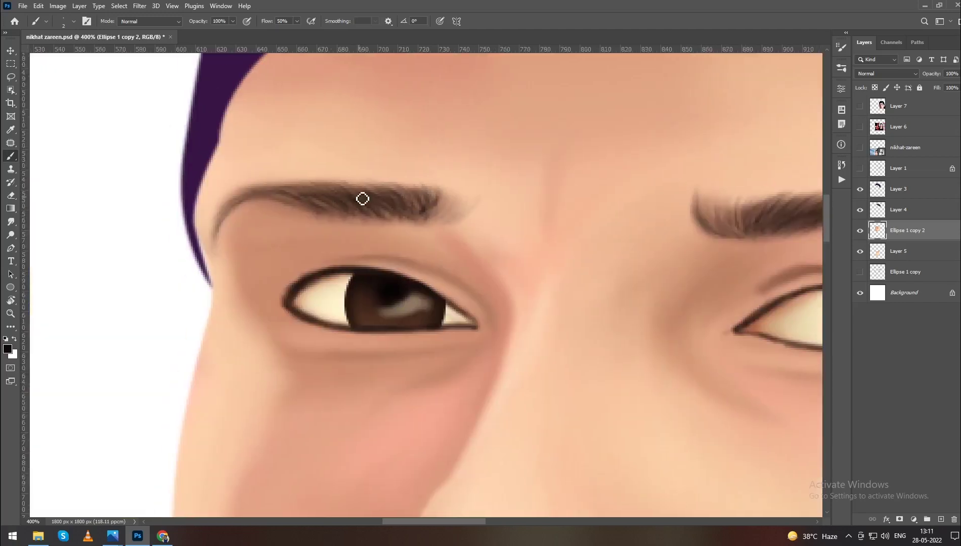
- Add thin brown hair strokes to the eyebrow tail and check the brush settings
drag(436, 208, 475, 194)
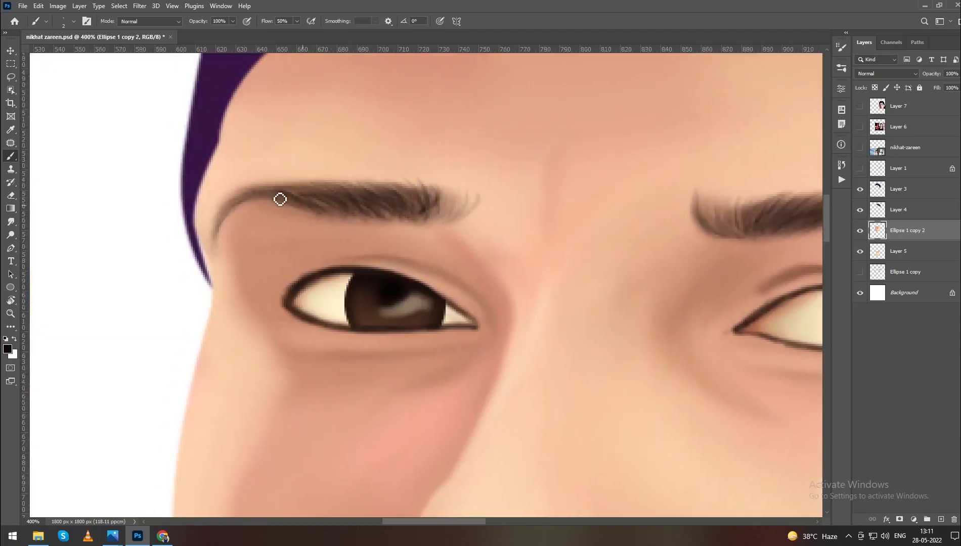
scroll(494, 290, down, 5)
scroll(519, 236, up, 2)
scroll(786, 160, down, 2)
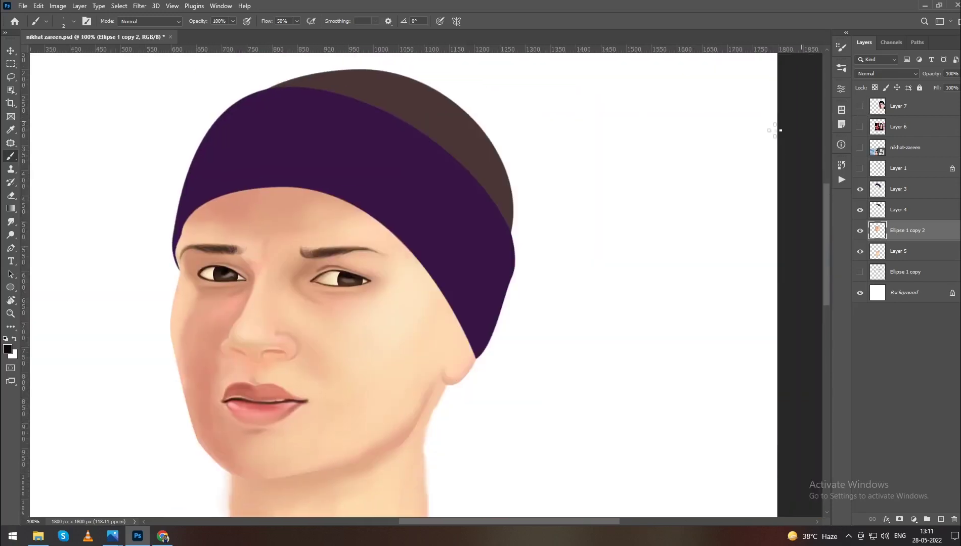
scroll(490, 246, up, 3)
scroll(397, 178, up, 1)
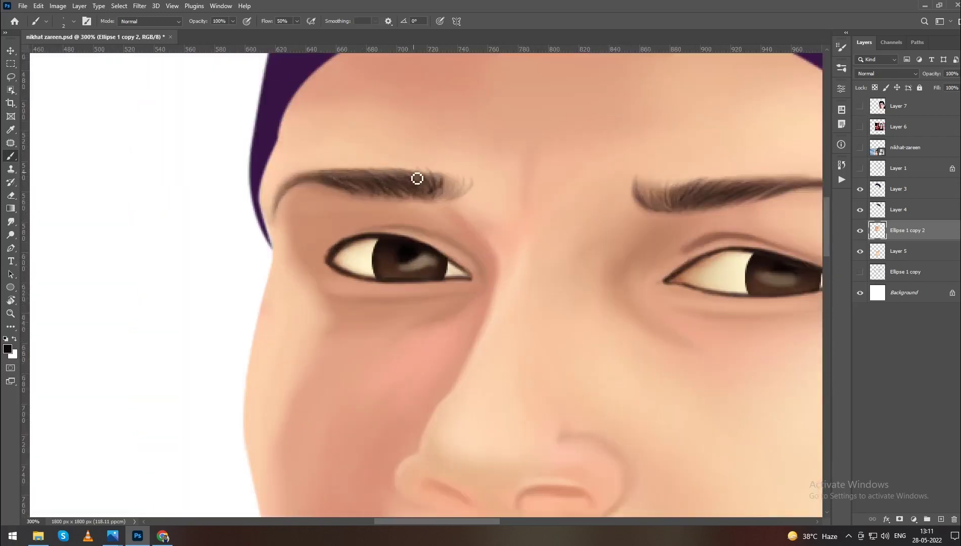
scroll(427, 180, down, 2)
click(841, 47)
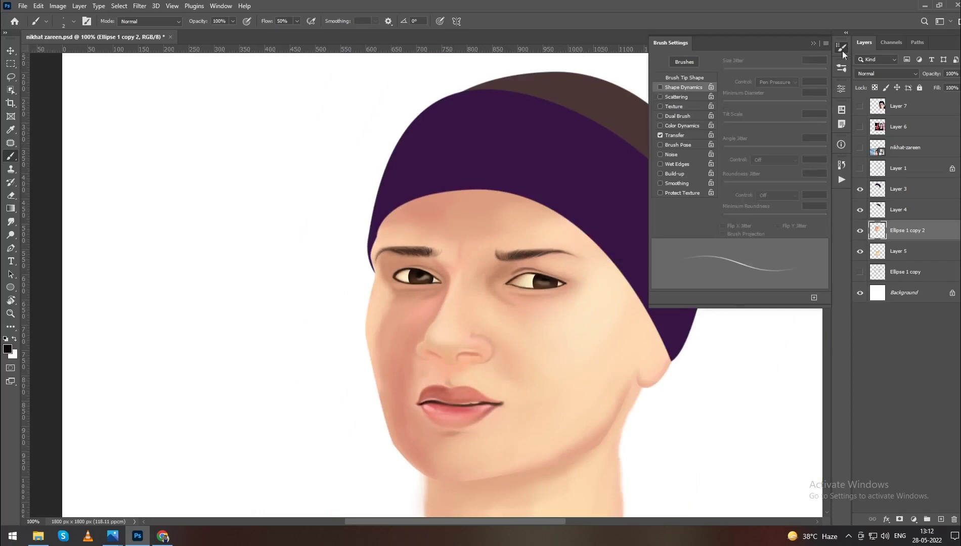
- Pick a dark brown and paint curved strokes outlining and darkening both nostrils
scroll(455, 350, up, 2)
click(7, 349)
key(Return)
mouse_move(467, 344)
mouse_down()
mouse_move(517, 340)
mouse_move(476, 345)
mouse_move(500, 337)
mouse_up()
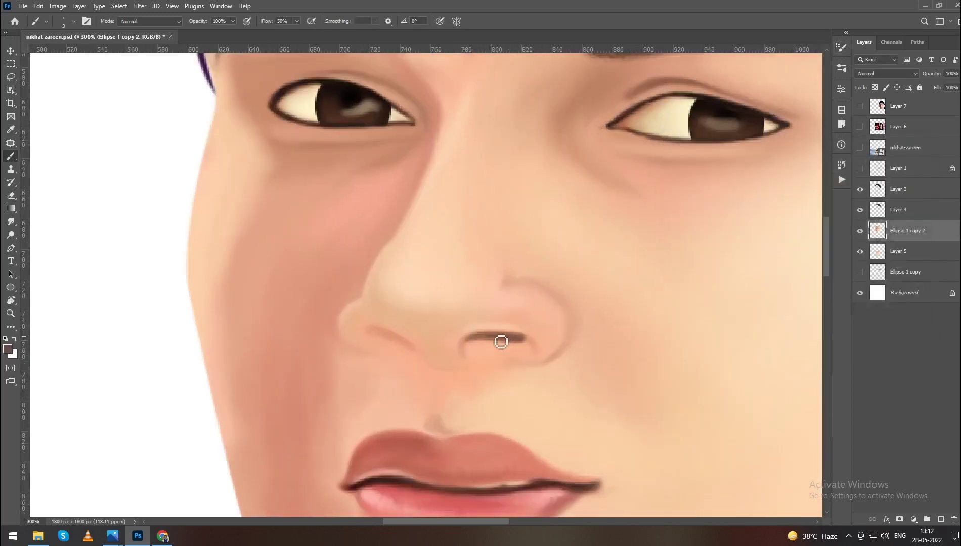
mouse_move(393, 336)
mouse_down()
mouse_move(376, 330)
mouse_move(422, 358)
mouse_up()
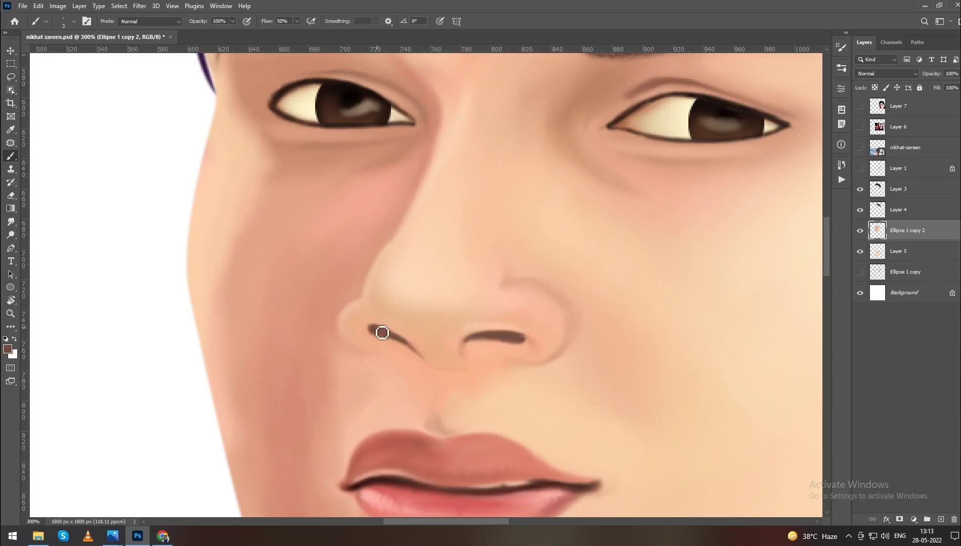
key(ctrl+1)
key(ctrl+plus)
key(ctrl+plus)
drag(531, 349, 490, 339)
key(ctrl+plus)
drag(551, 354, 478, 357)
drag(350, 340, 387, 360)
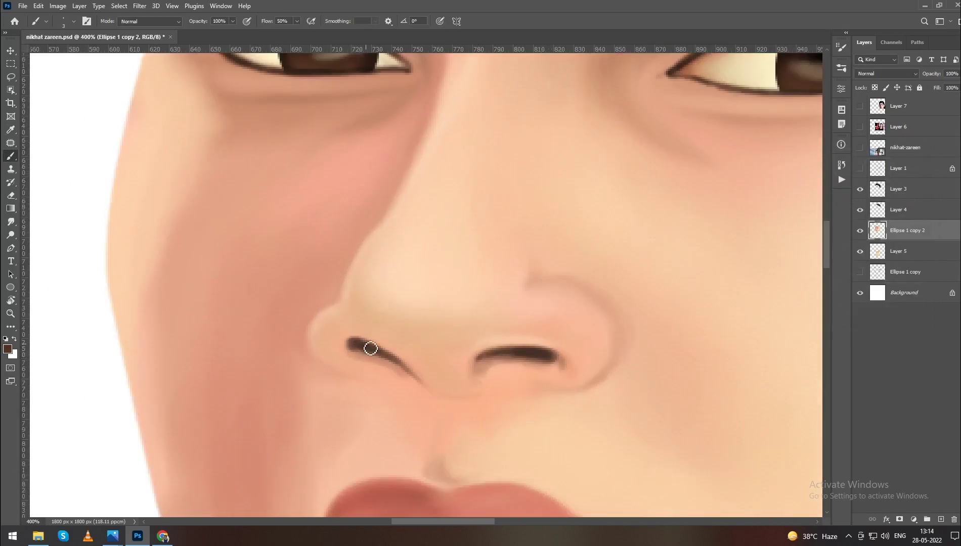
- With a lighter brown, define the underside of the nose tip and the left nose-wing edge
click(7, 349)
key(Return)
key(bracketright)
drag(440, 366, 482, 361)
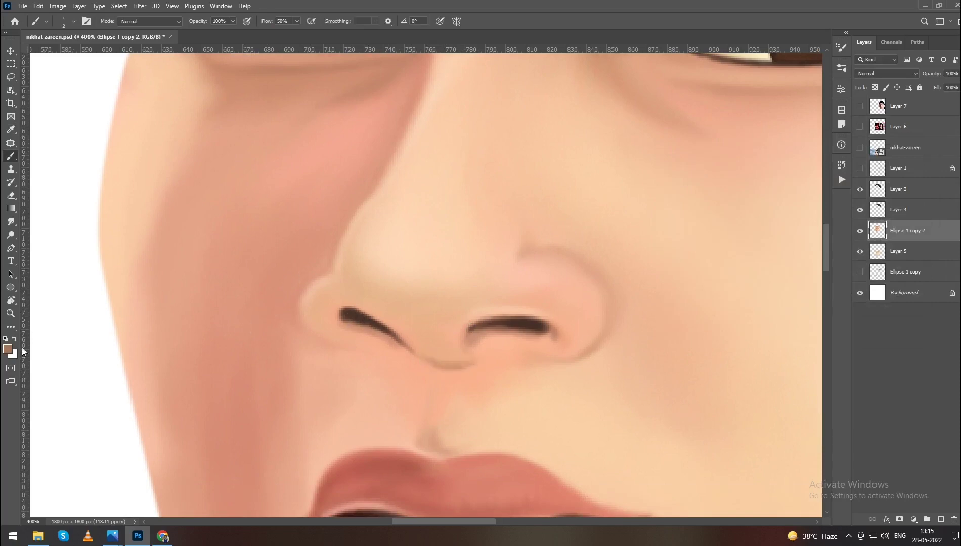
key(bracketright)
key(bracketleft)
drag(333, 266, 320, 283)
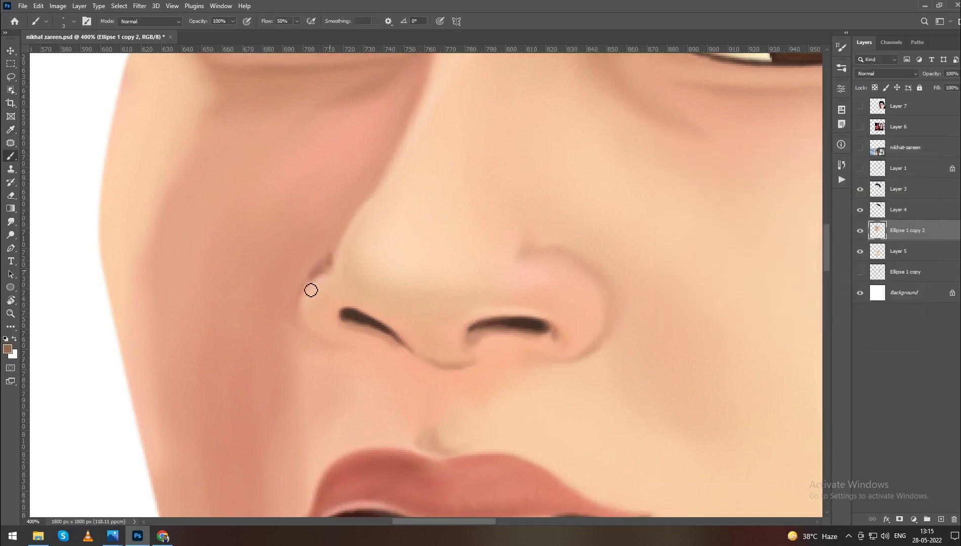
scroll(451, 113, down, 1)
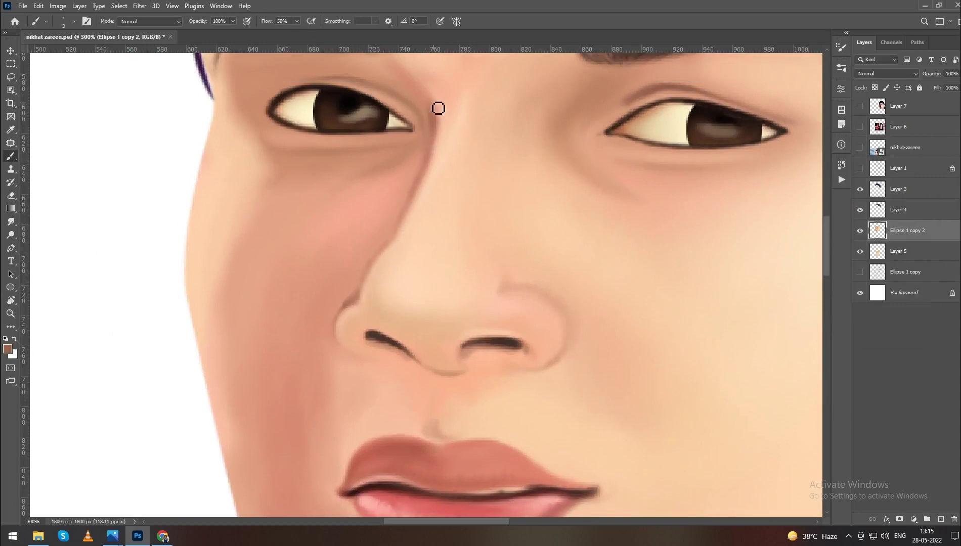
drag(437, 107, 425, 159)
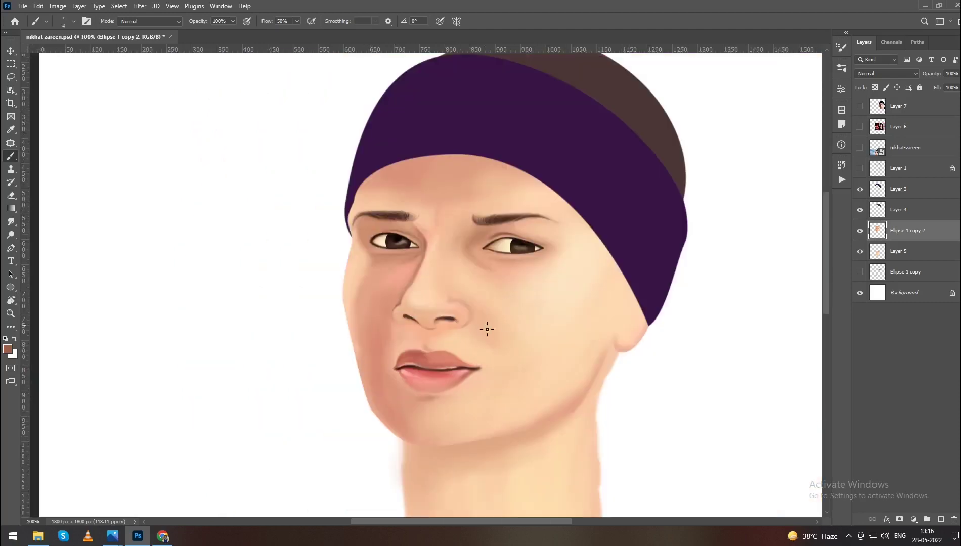
- Smudge and reshape the left nose-wing edge
key(r)
drag(342, 350, 354, 328)
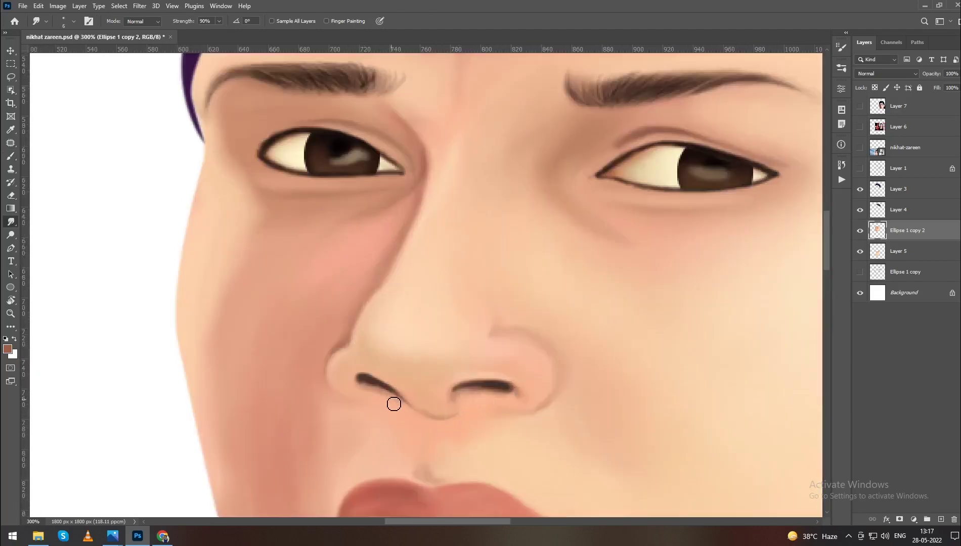
key(ctrl+minus)
- Pick a light pink skin tone, set the brush to 20 and lock transparent pixels
click(7, 349)
click(888, 161)
key(b)
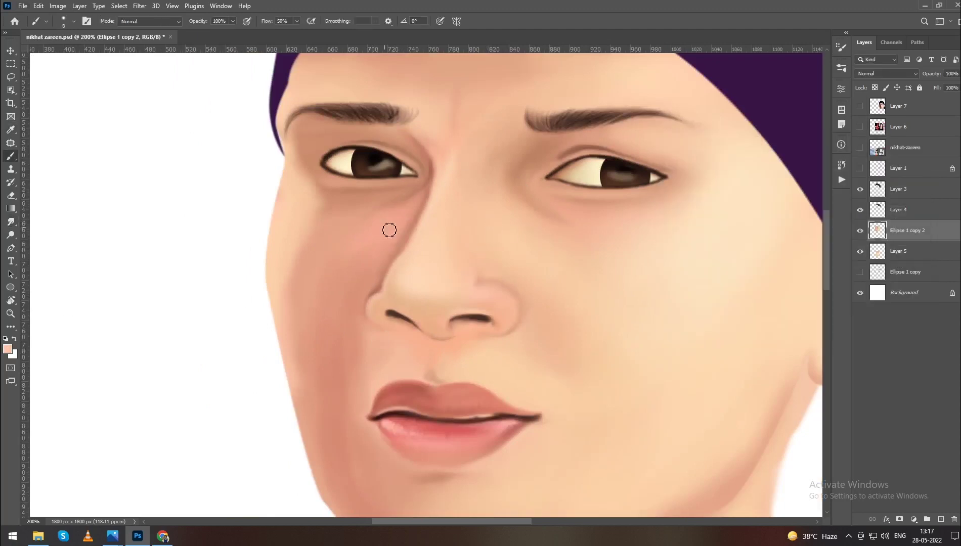
key(bracketright)
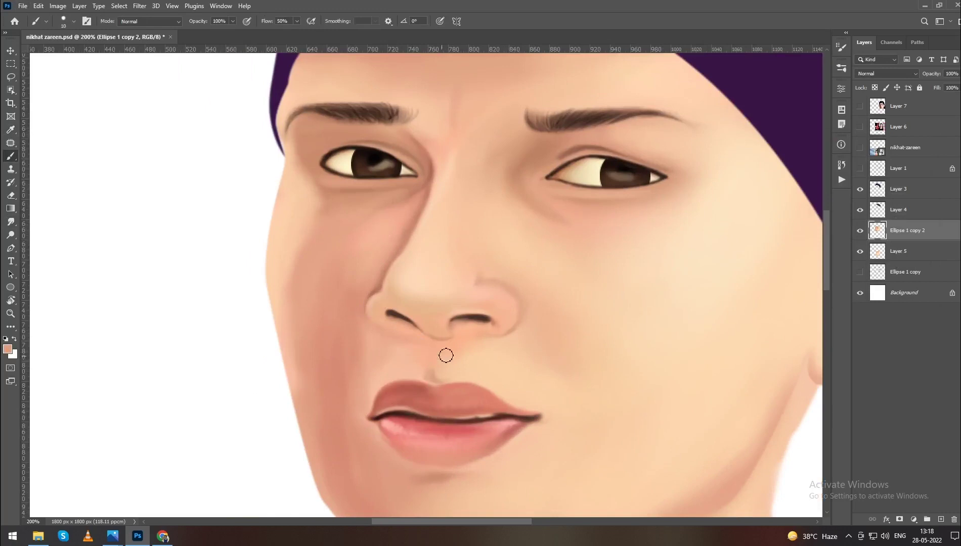
key(ctrl+plus)
key(bracketleft)
key(bracketleft)
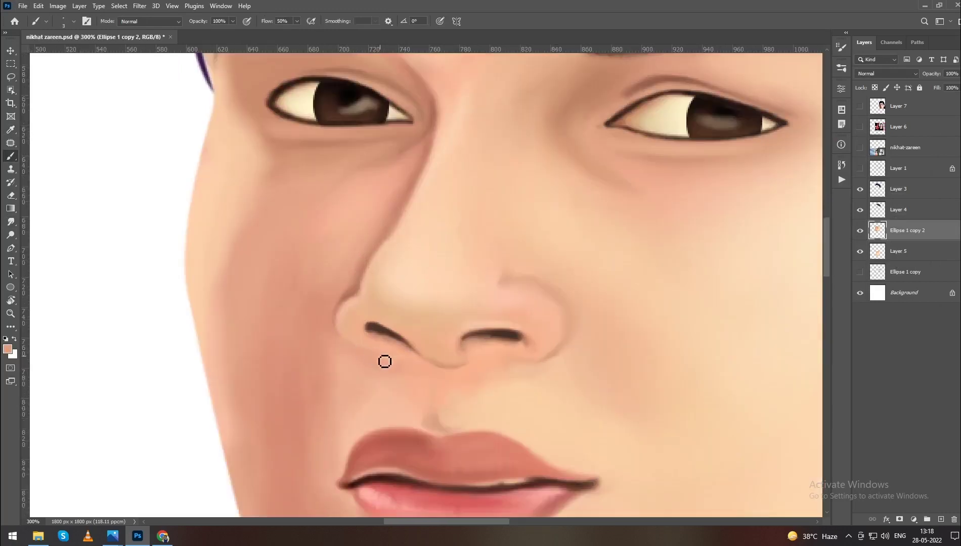
drag(384, 362, 379, 337)
key(bracketright)
key(bracketright)
key(bracketright)
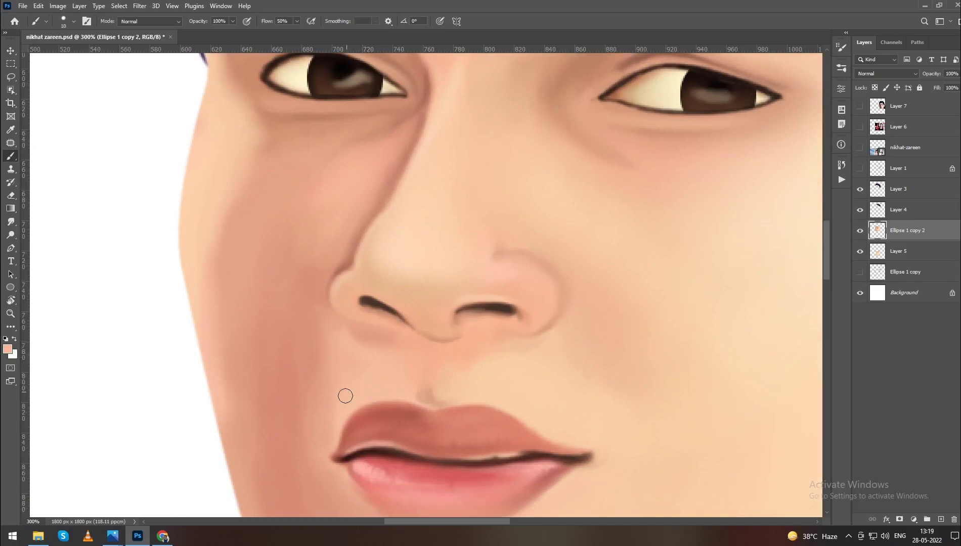
key(ctrl+minus)
key(bracketright)
key(bracketright)
key(slash)
- Sample light peach to lighten the left cheek and chin, and add darker lower-face shading
alt+click(339, 264)
drag(310, 324, 300, 363)
mouse_move(340, 408)
mouse_down()
mouse_move(313, 342)
mouse_move(332, 377)
mouse_move(322, 354)
mouse_up()
mouse_move(294, 321)
mouse_down()
mouse_move(299, 369)
mouse_move(345, 424)
mouse_up()
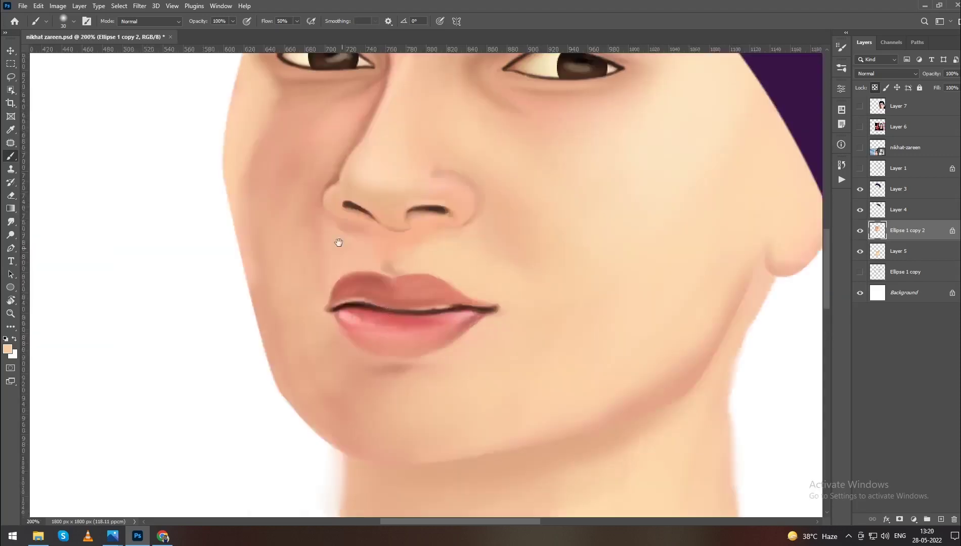
drag(337, 242, 371, 338)
key(Escape)
key(bracketright)
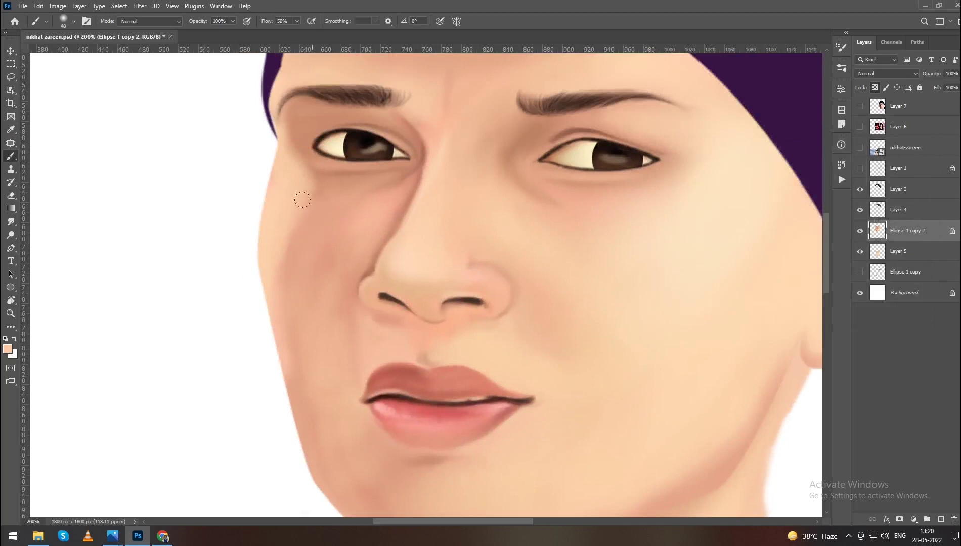
drag(306, 386, 299, 323)
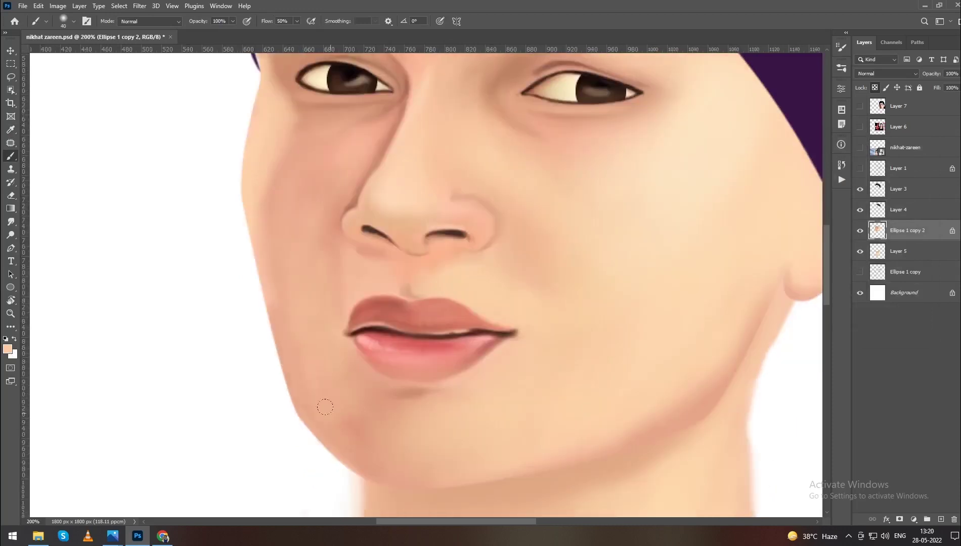
drag(325, 407, 308, 363)
alt+click(350, 342)
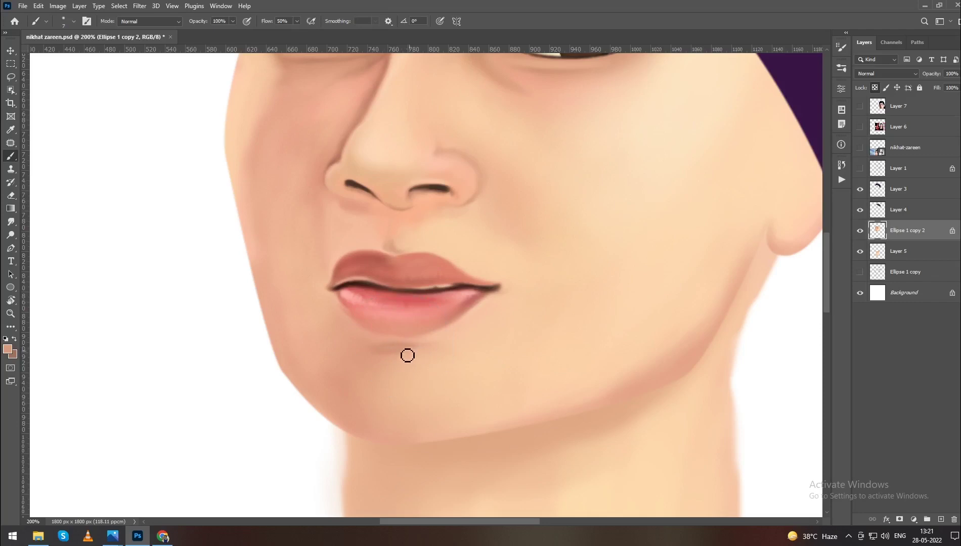
- Inspect the lips and chin at fit-screen and 100% zoom, selecting the Smudge tool
key(ctrl+0)
key(ctrl+1)
key(ctrl+0)
key(ctrl+1)
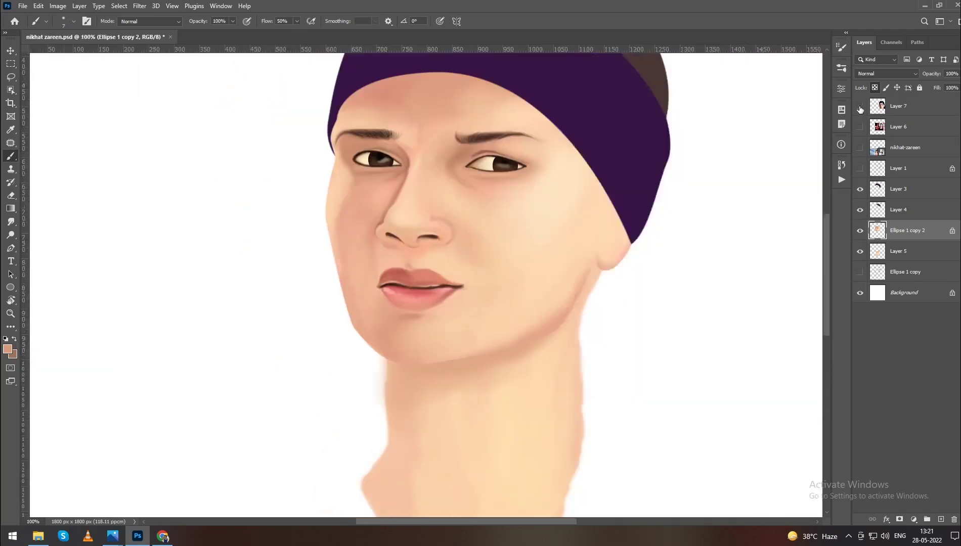
key(ctrl+plus)
key(ctrl+plus)
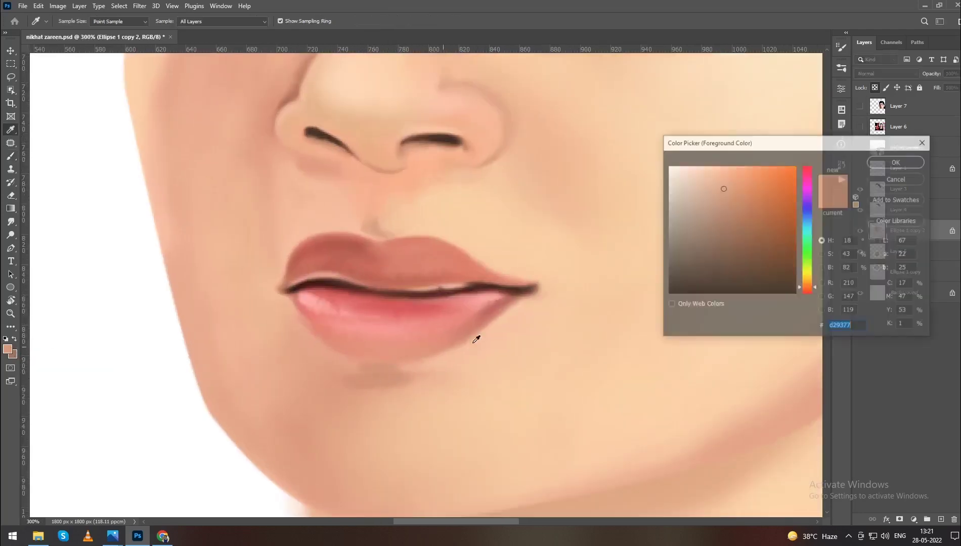
key(ctrl+minus)
key(ctrl+plus)
click(10, 221)
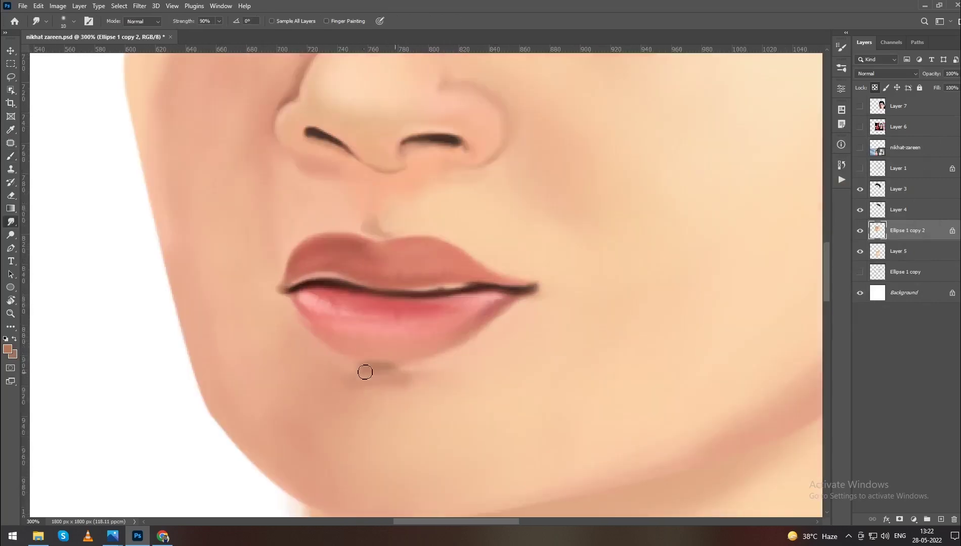
key(ctrl+minus)
key(ctrl+minus)
key(ctrl+minus)
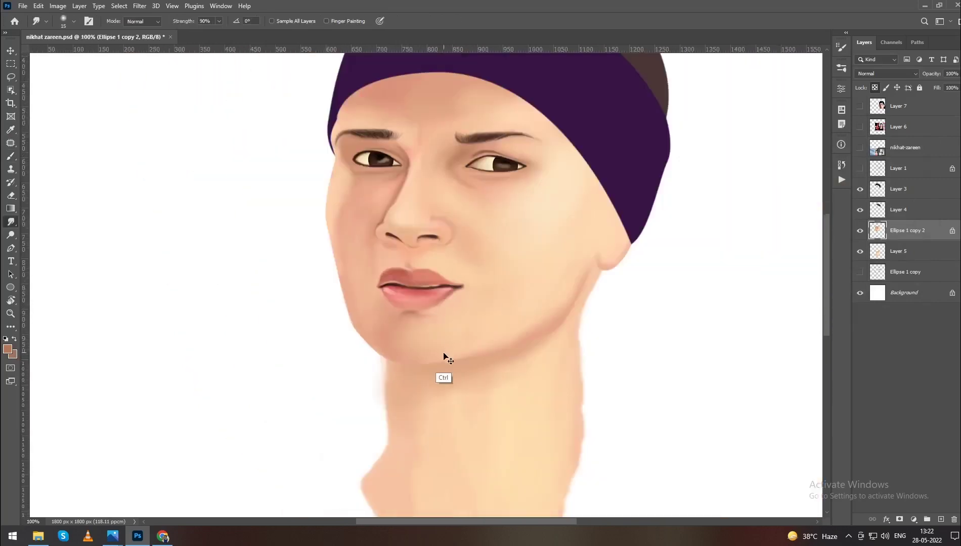
key(ctrl+minus)
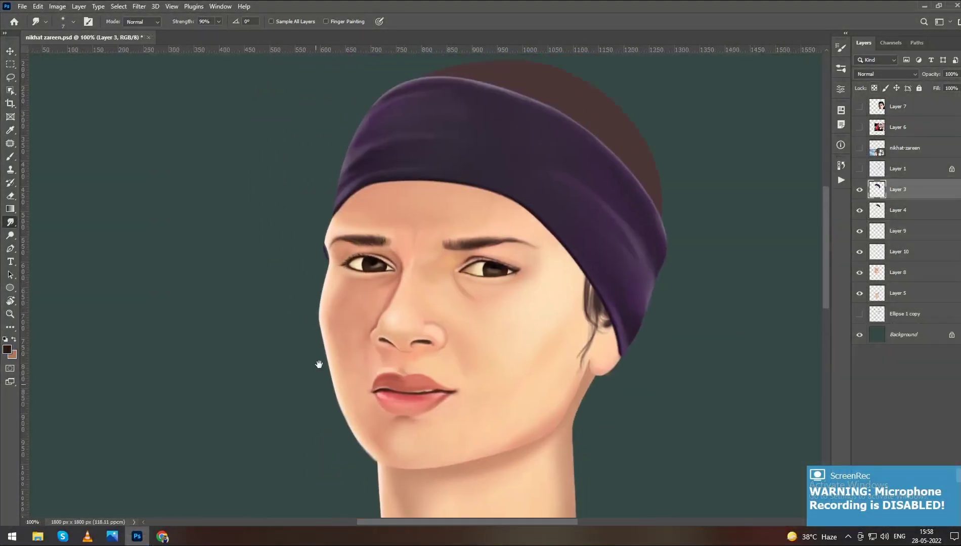
- Smudge the headband's left edge and tip into the face outline
scroll(317, 388, up, 2)
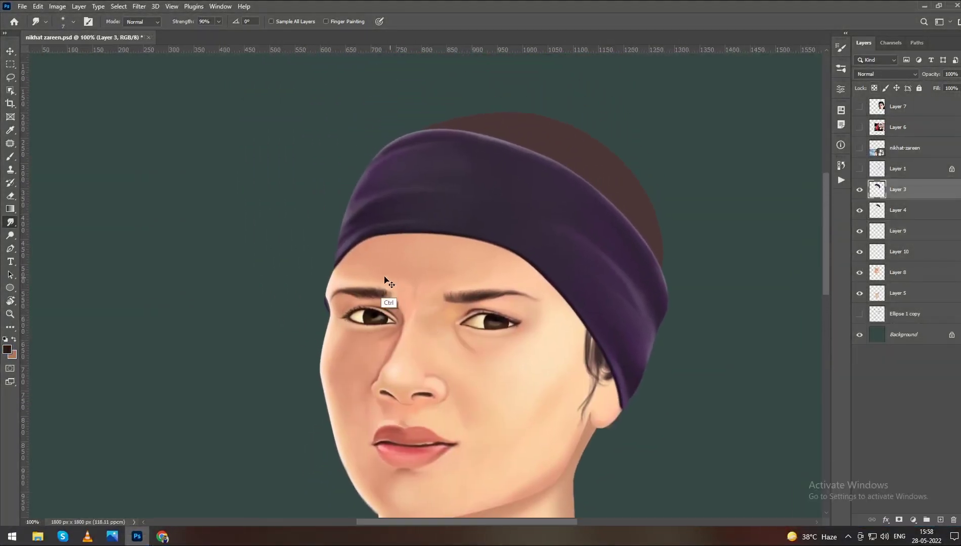
key(ctrl+plus)
key(ctrl+plus)
drag(221, 206, 390, 314)
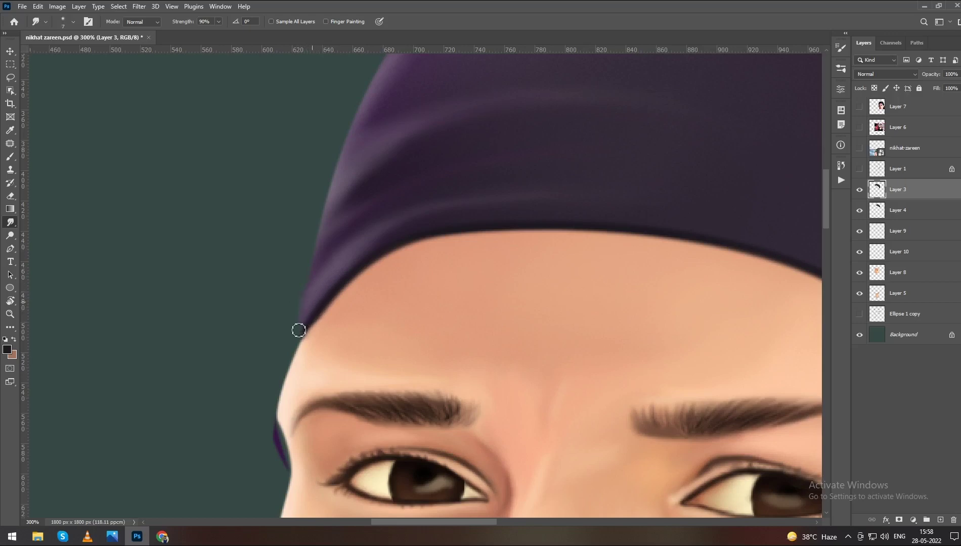
drag(310, 323, 310, 320)
key(bracketright)
key(bracketright)
key(bracketleft)
drag(316, 337, 302, 326)
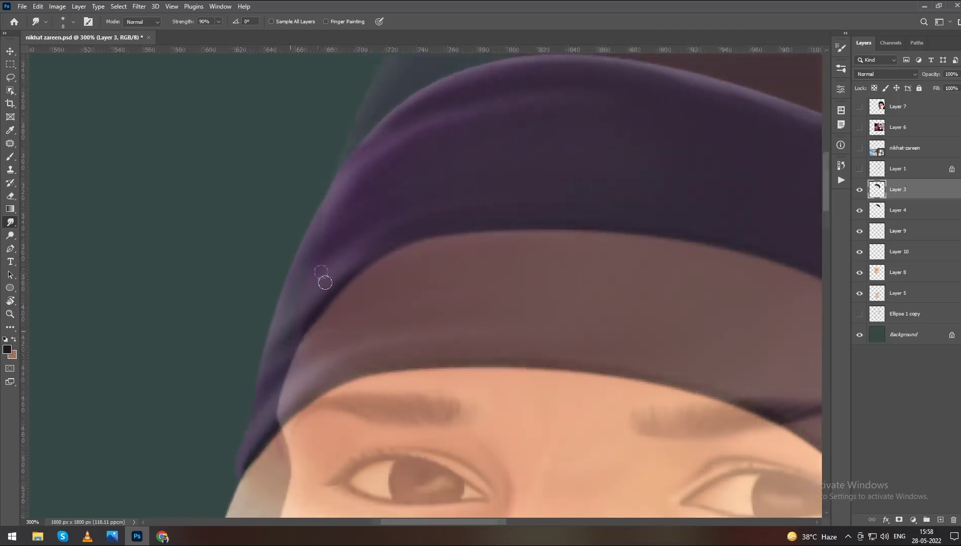
mouse_move(430, 116)
mouse_down()
mouse_move(398, 124)
mouse_move(346, 179)
mouse_up()
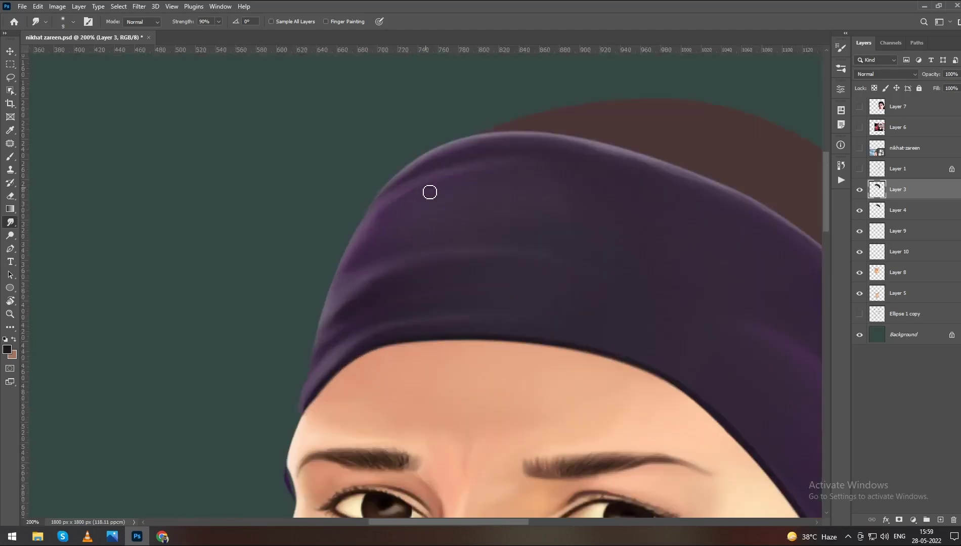
- Resize the smudge brush to about 10 and zoom out to review the whole head
key(bracketleft)
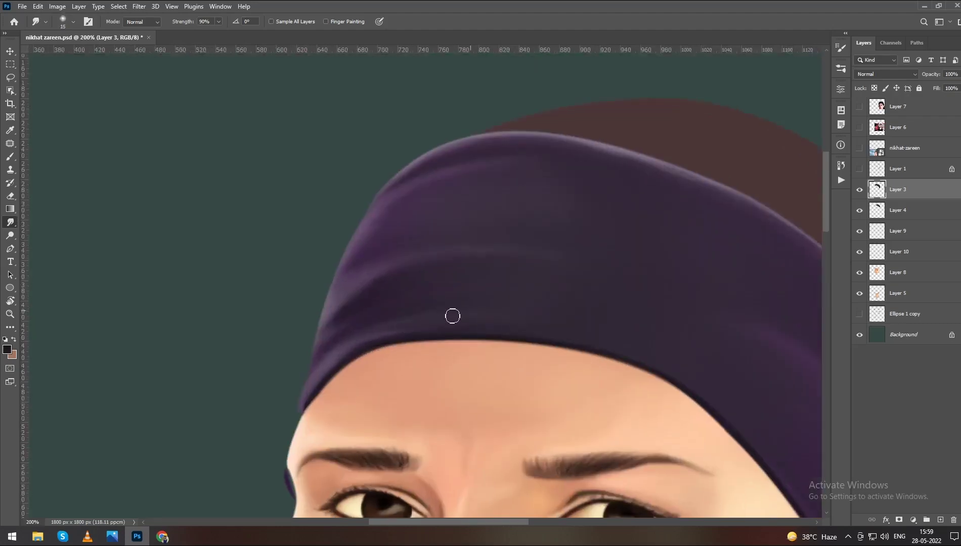
key(bracketleft)
key(bracketright)
key(ctrl+minus)
key(ctrl+minus)
key(o)
key(ctrl+plus)
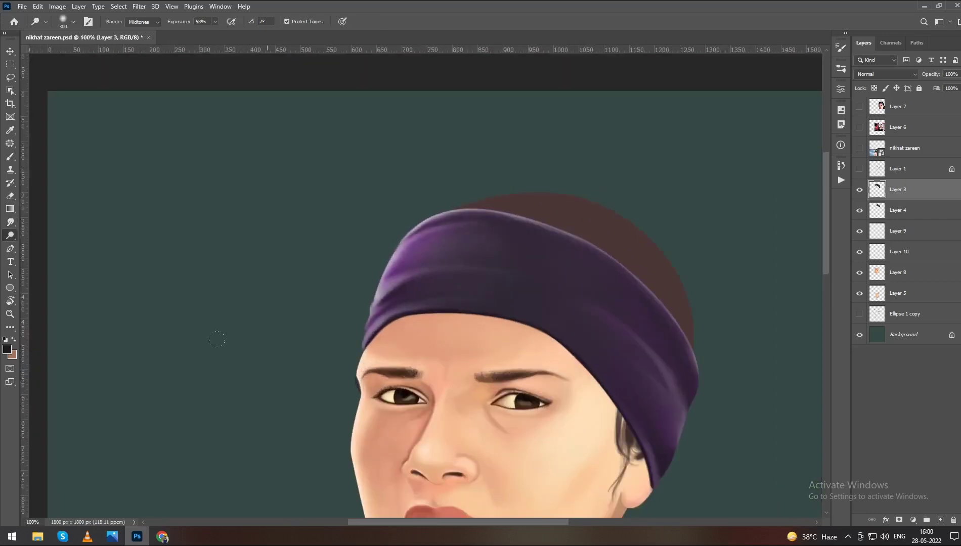
key(ctrl+minus)
key(ctrl+plus)
key(ctrl+plus)
- Switch to the Brush on Layer 8 and paint along the jaw near the ear
key(b)
key(alt+bracketleft)
key(alt+bracketleft)
key(alt+bracketleft)
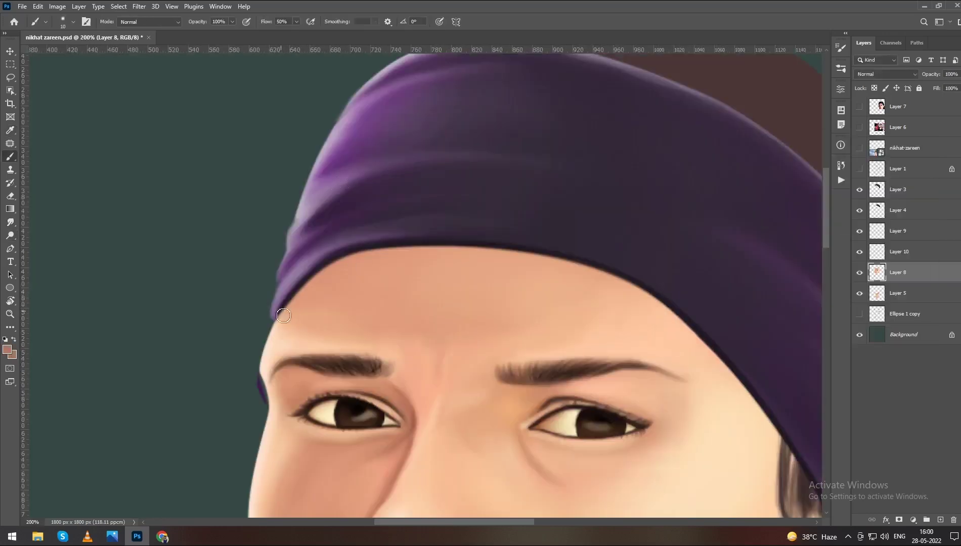
scroll(515, 316, right, 5)
scroll(546, 329, down, 3)
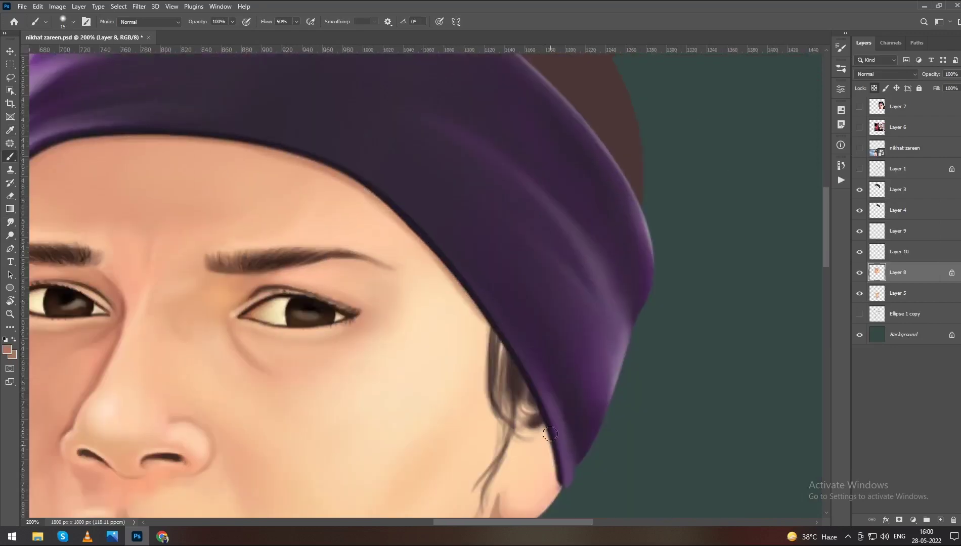
scroll(572, 343, down, 4)
drag(538, 365, 547, 388)
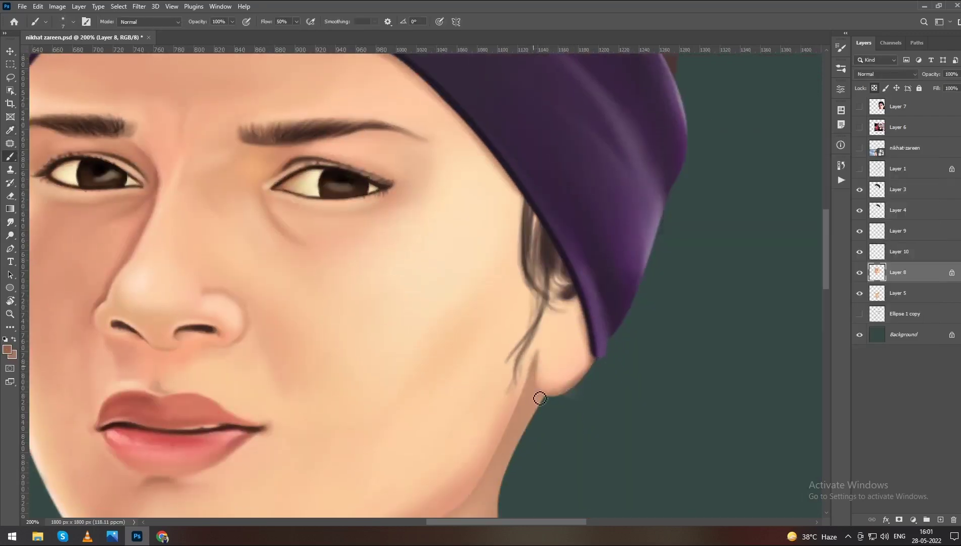
scroll(547, 388, down, 2)
scroll(547, 388, left, 1)
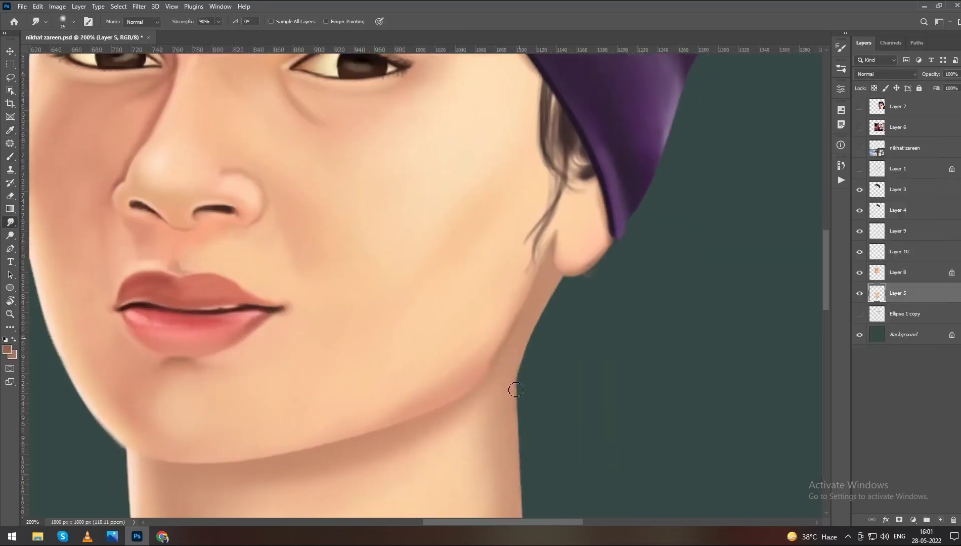
- On Layer 8, smooth the earlobe and smudge a brown dab into shading along the ear
key(alt+bracketright)
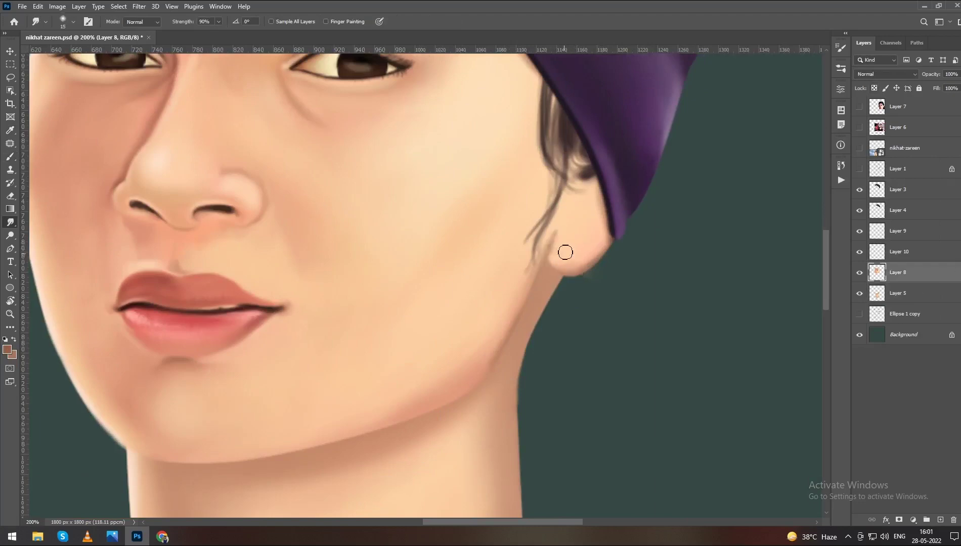
key(e)
key(b)
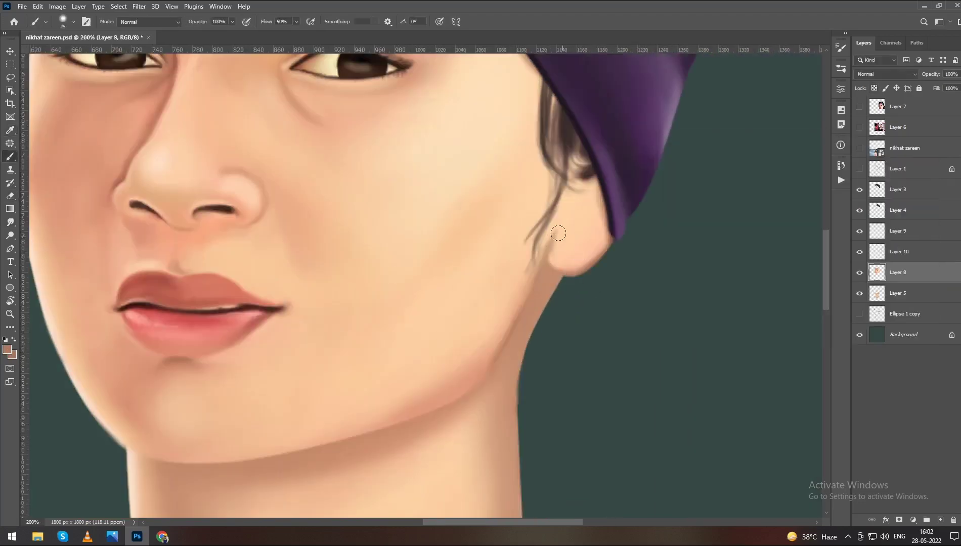
drag(561, 251, 612, 241)
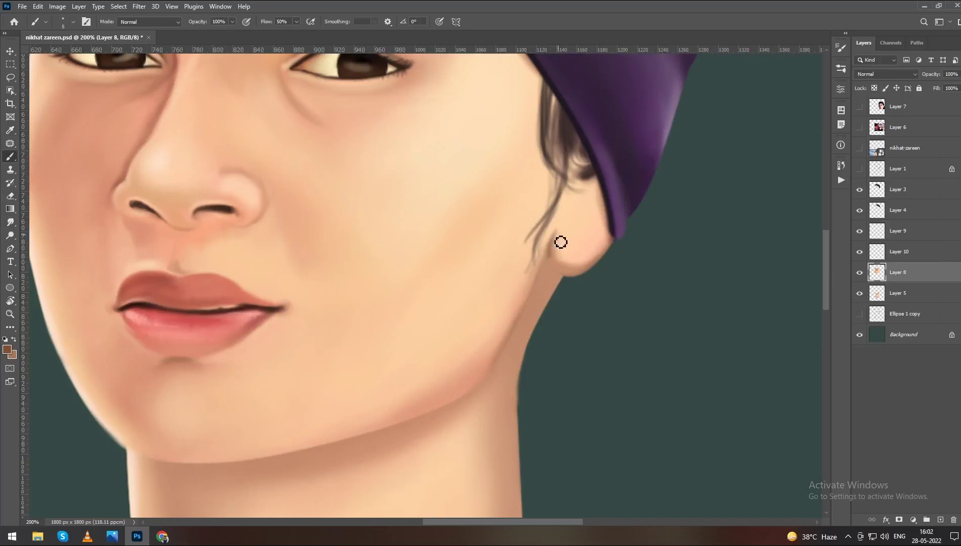
mouse_move(536, 268)
mouse_down()
mouse_move(548, 232)
mouse_move(492, 331)
mouse_up()
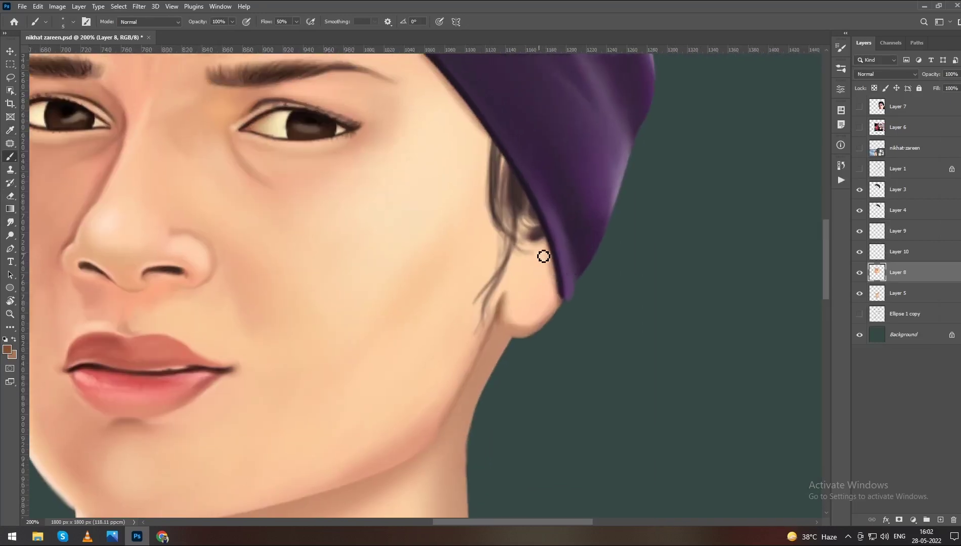
mouse_move(542, 255)
mouse_down()
mouse_move(545, 275)
mouse_move(531, 286)
mouse_up()
key(r)
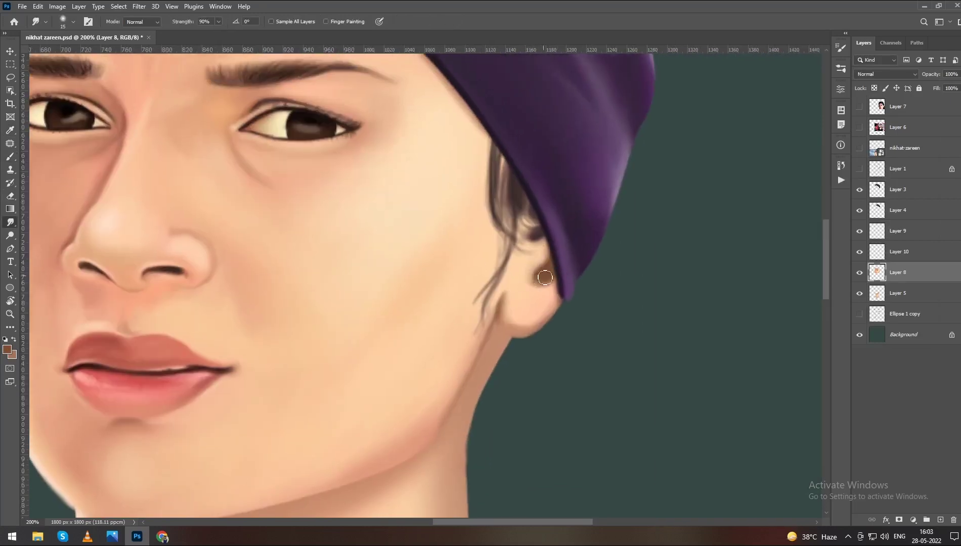
mouse_move(544, 245)
mouse_down()
mouse_move(476, 392)
mouse_move(472, 364)
mouse_up()
- On Layer 10, paint thin brown hair strands onto the forehead with a fine brush
key(bracketright)
key(alt+bracketright)
key(b)
key(bracketleft)
key(bracketleft)
key(bracketleft)
mouse_move(566, 121)
mouse_down()
mouse_move(518, 190)
mouse_move(550, 188)
mouse_up()
click(10, 223)
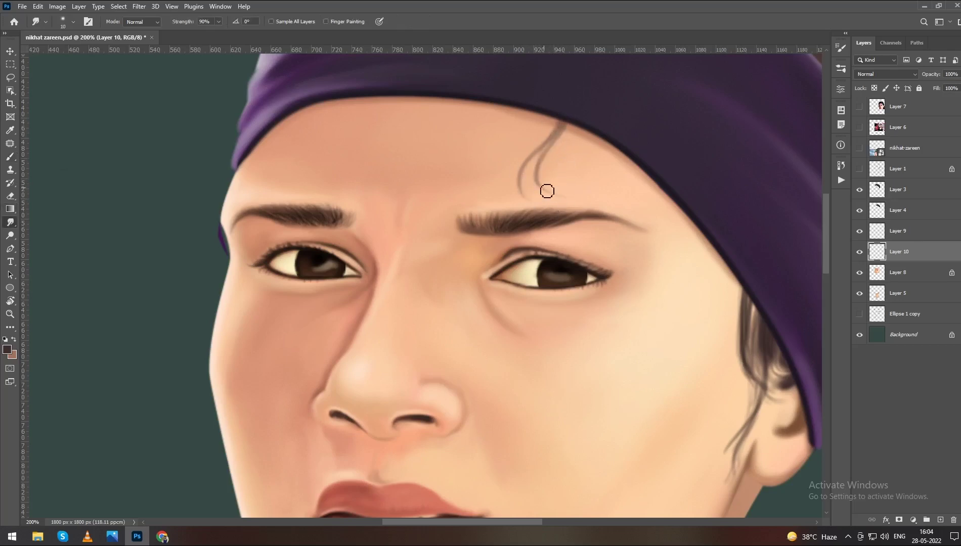
scroll(547, 191, down, 3)
scroll(582, 227, up, 1)
ctrl+click(528, 226)
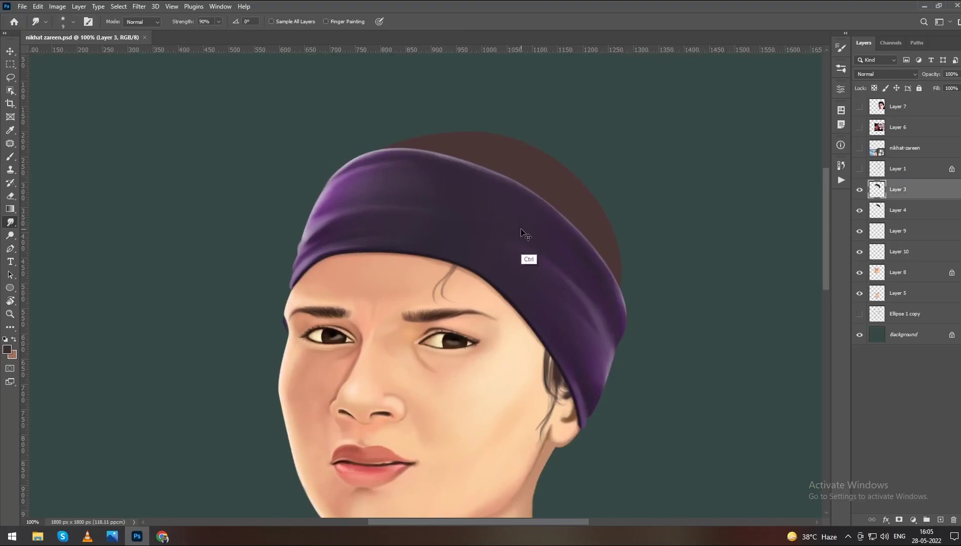
- Briefly open Liquify, then trace a pen path along the headband's outer edge
key(ctrl+shift+x)
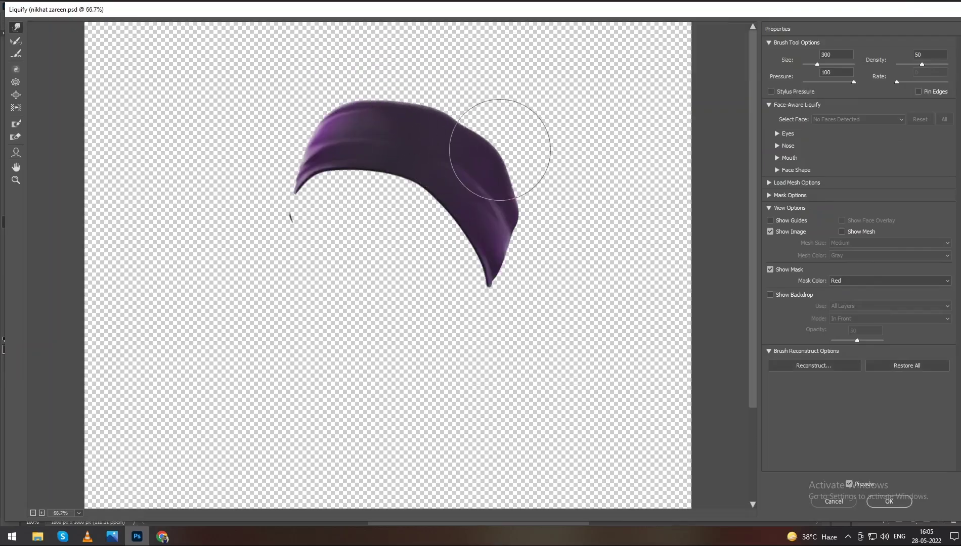
key(Return)
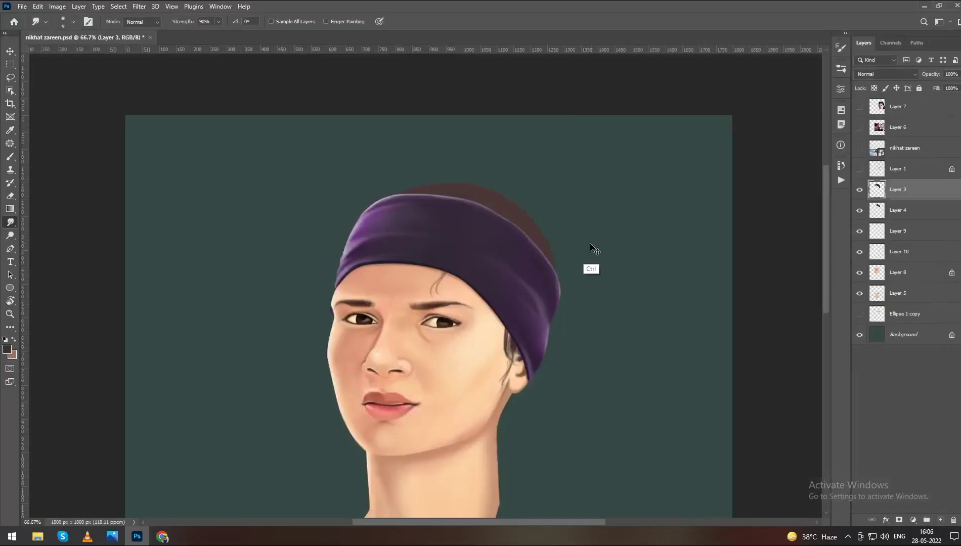
scroll(521, 226, up, 3)
key(p)
drag(440, 127, 678, 178)
scroll(678, 178, down, 2)
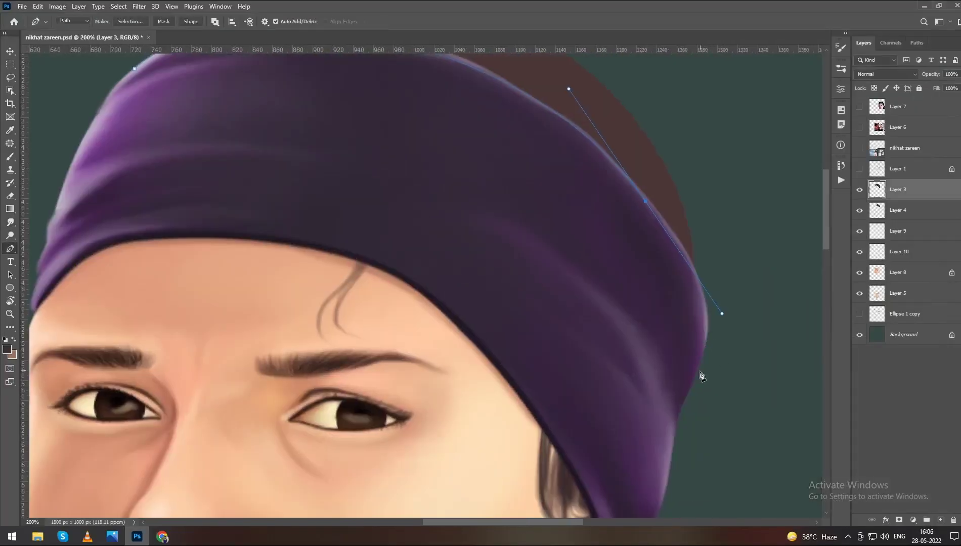
key(ctrl+minus)
key(ctrl+minus)
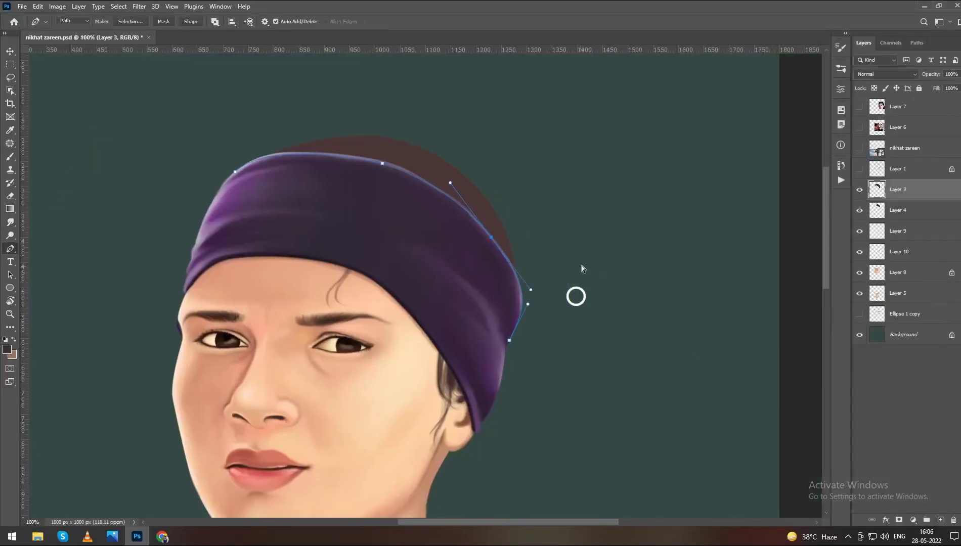
- Stroke the path in light purple on a new layer and merge it into Layer 11
key(ctrl+shift+alt+n)
key(b)
key(Return)
key(p)
key(ctrl+plus)
key(ctrl+plus)
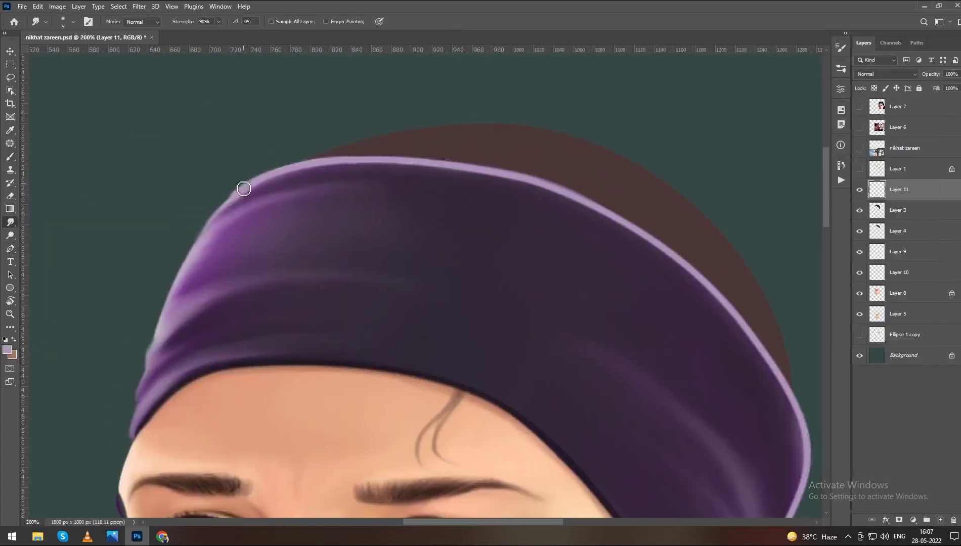
scroll(405, 303, down, 5)
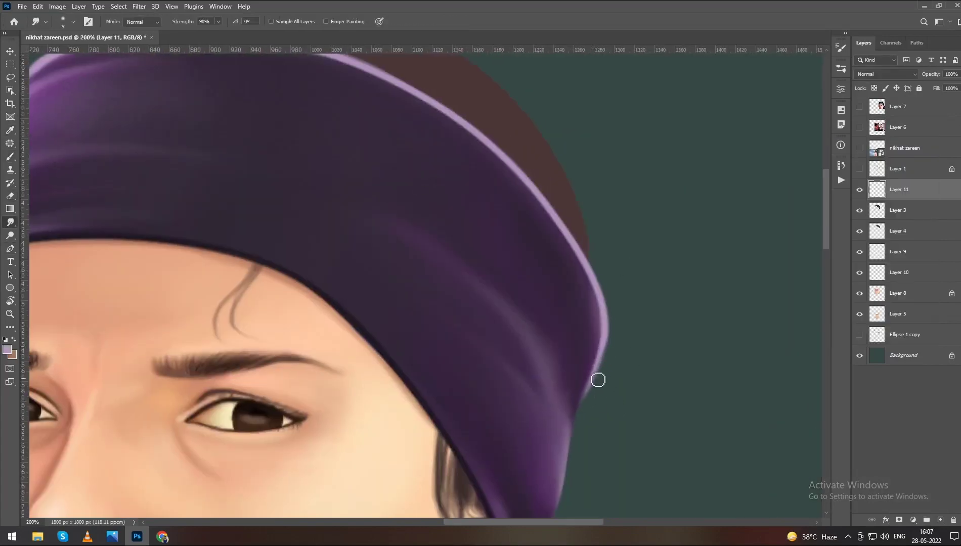
key(ctrl+minus)
key(ctrl+minus)
key(ctrl+plus)
key(b)
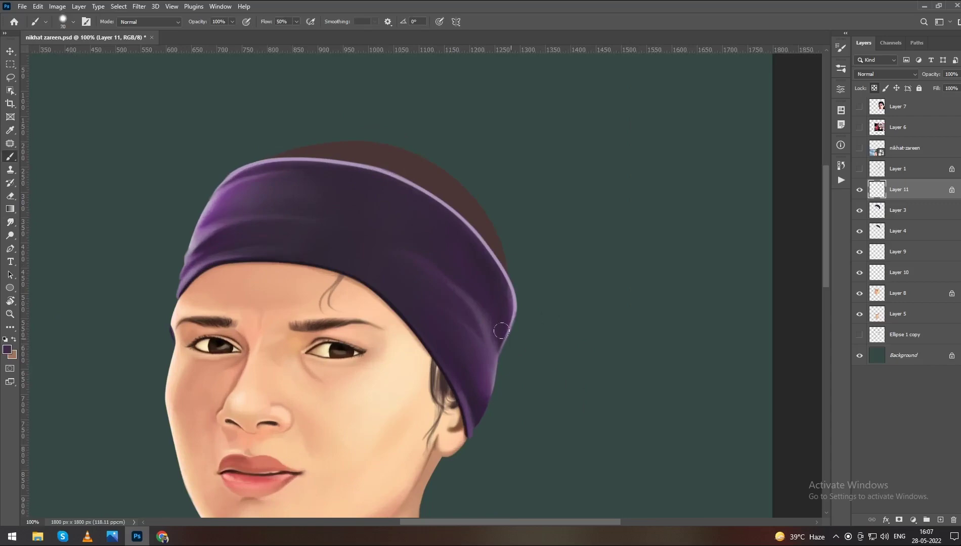
key(ctrl+e)
key(ctrl+minus)
- Pan along the headband's top and right edges to inspect the new highlight rim
drag(455, 400, 551, 331)
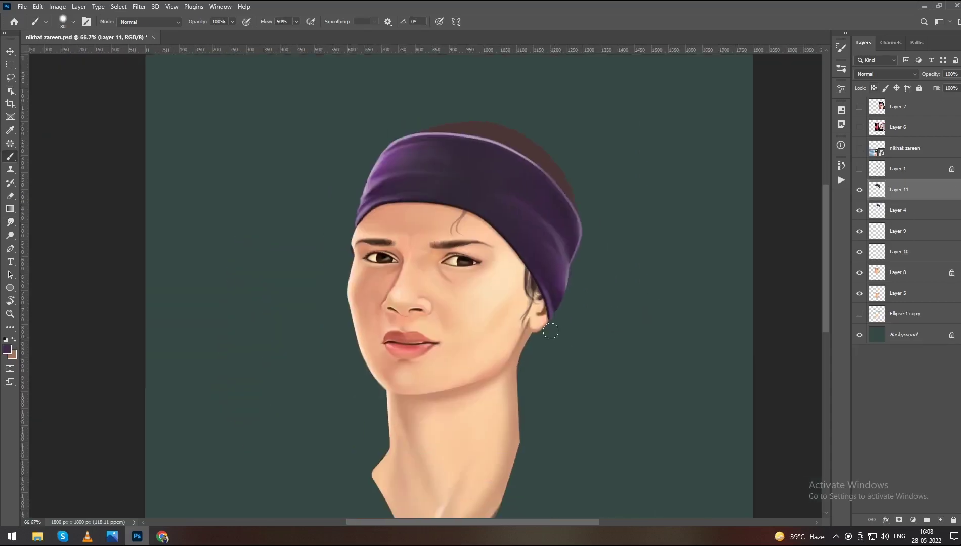
scroll(511, 138, up, 2)
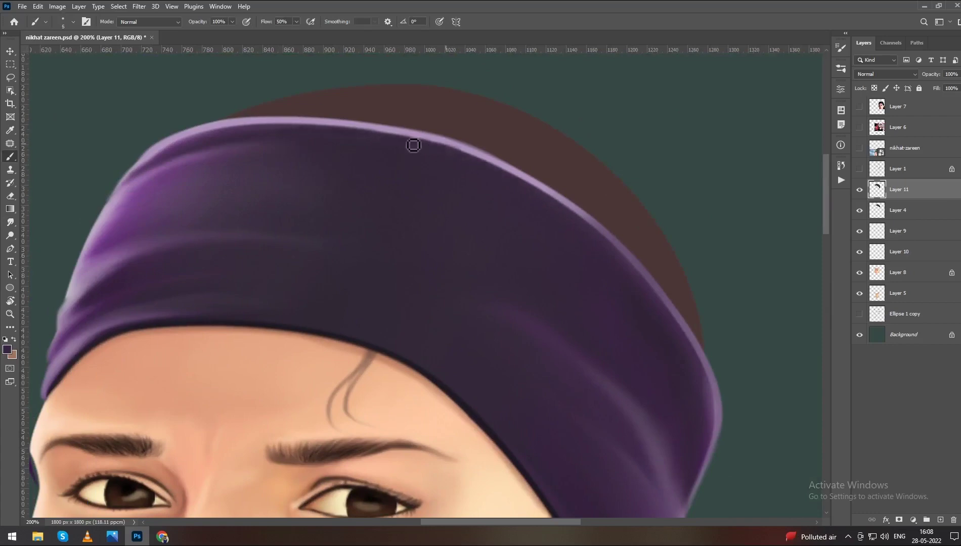
drag(609, 255, 549, 192)
drag(624, 279, 564, 210)
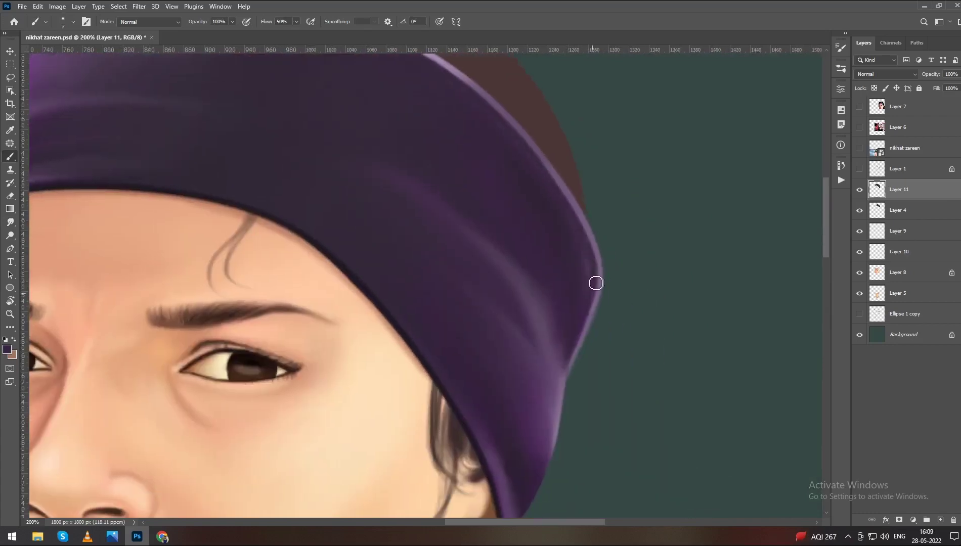
drag(487, 163, 465, 279)
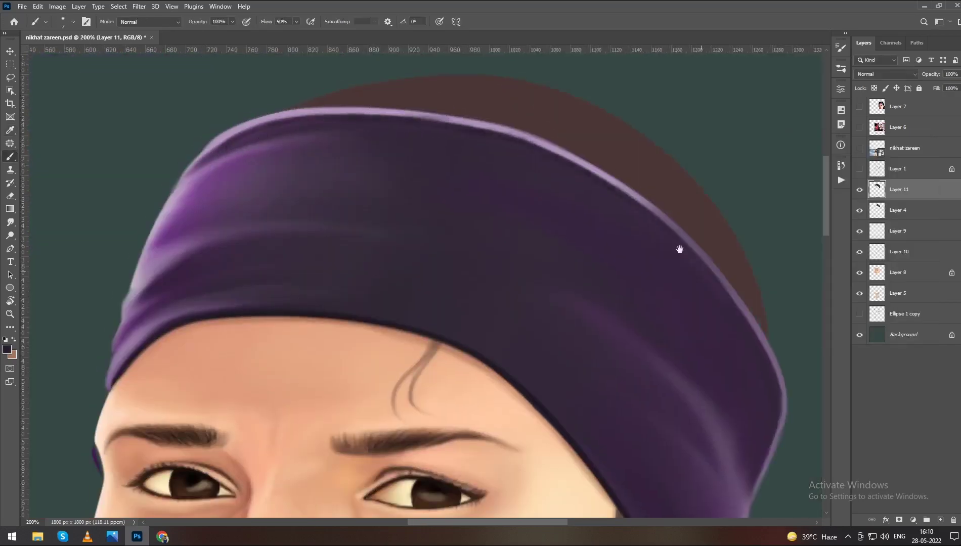
drag(261, 136, 191, 128)
key(bracketleft)
key(bracketleft)
key(bracketleft)
scroll(132, 167, down, 5)
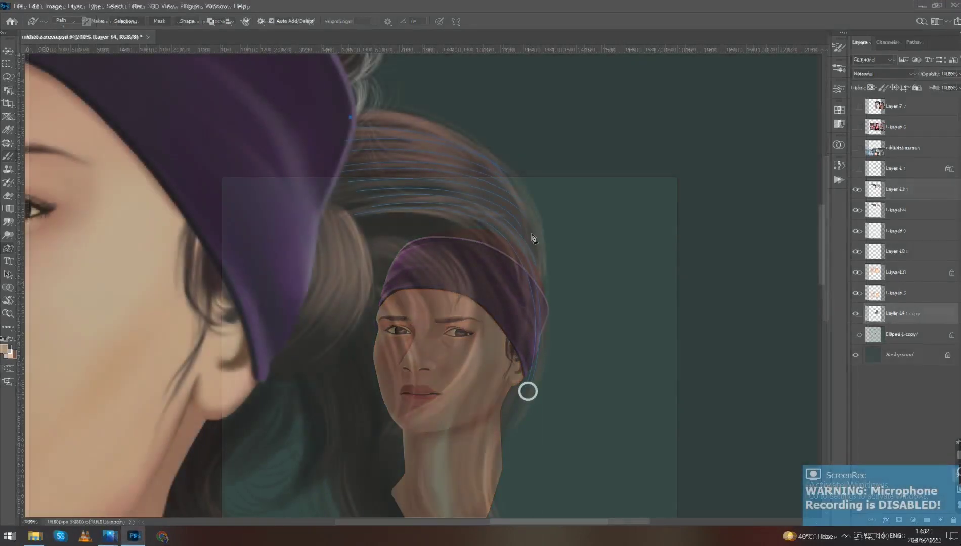
- Draw two curved Pen paths down the ponytail, adding anchors to extend each strand
drag(533, 311, 558, 373)
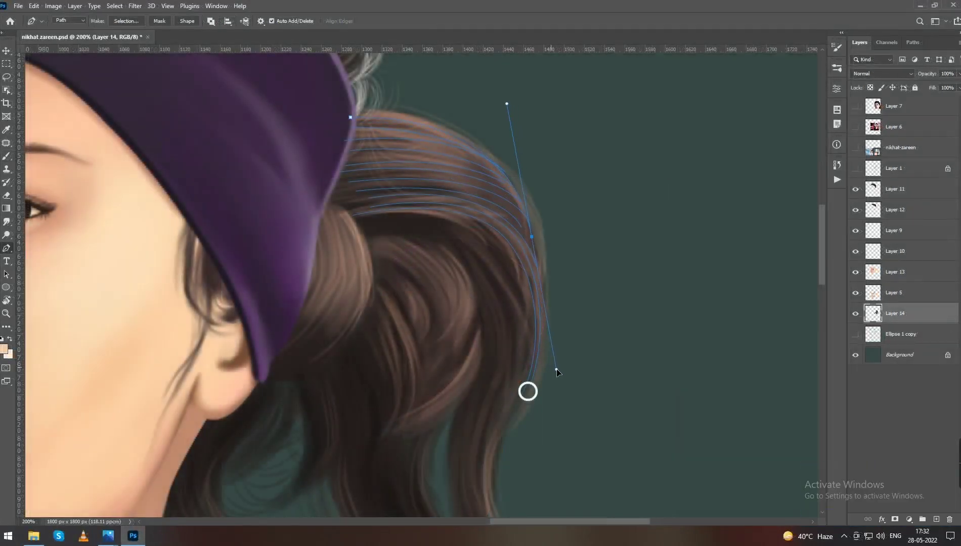
ctrl+click(571, 324)
drag(501, 290, 533, 247)
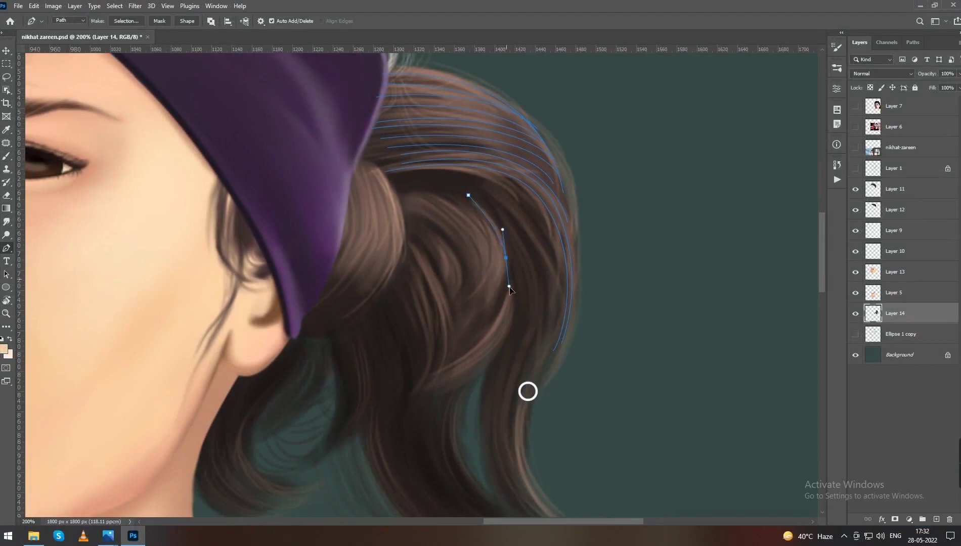
ctrl+click(455, 331)
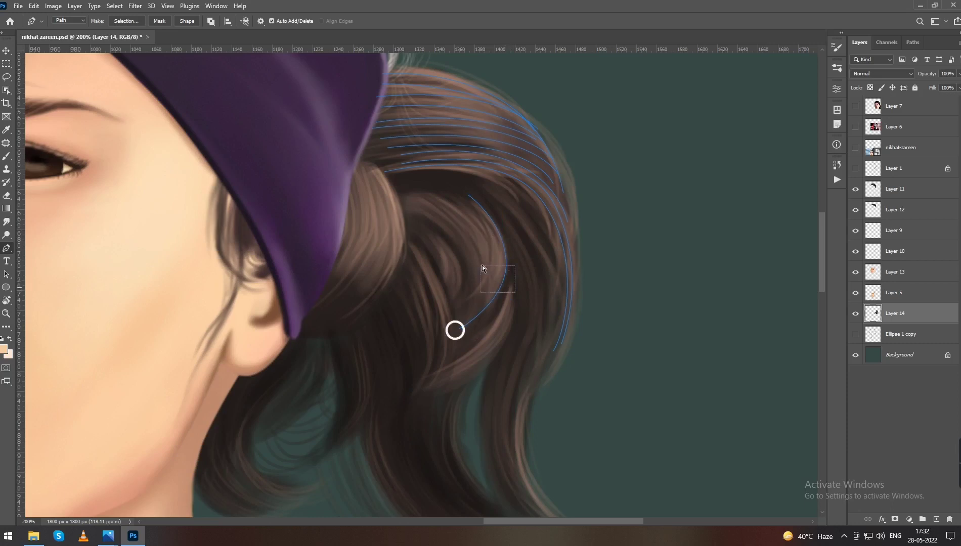
drag(511, 297, 506, 301)
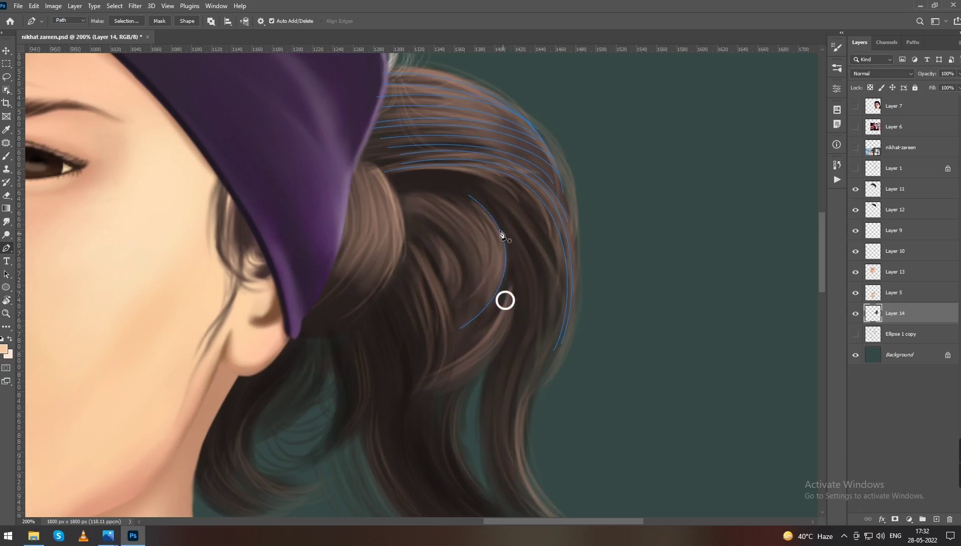
drag(458, 323, 385, 373)
drag(501, 354, 506, 283)
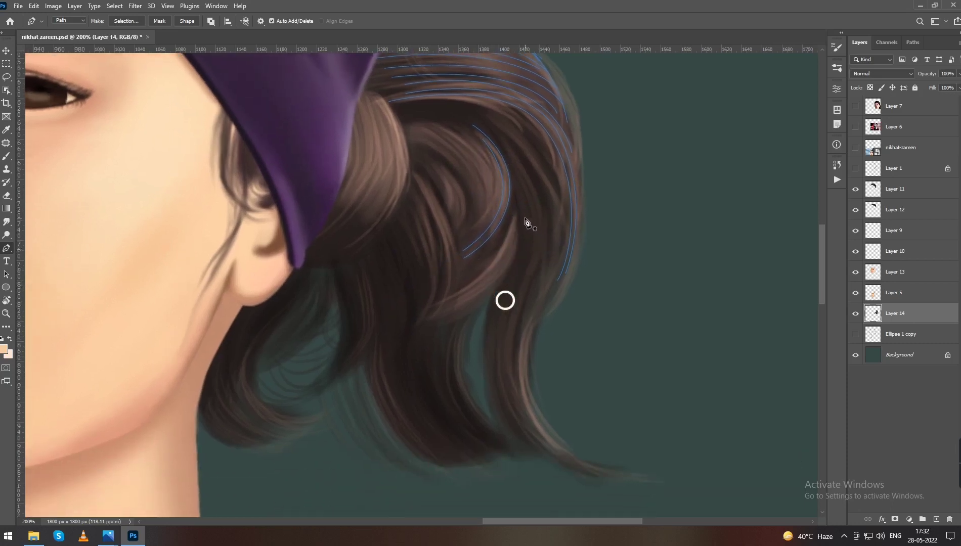
drag(434, 325, 342, 350)
mouse_move(497, 347)
mouse_down()
mouse_move(440, 273)
mouse_move(449, 256)
mouse_up()
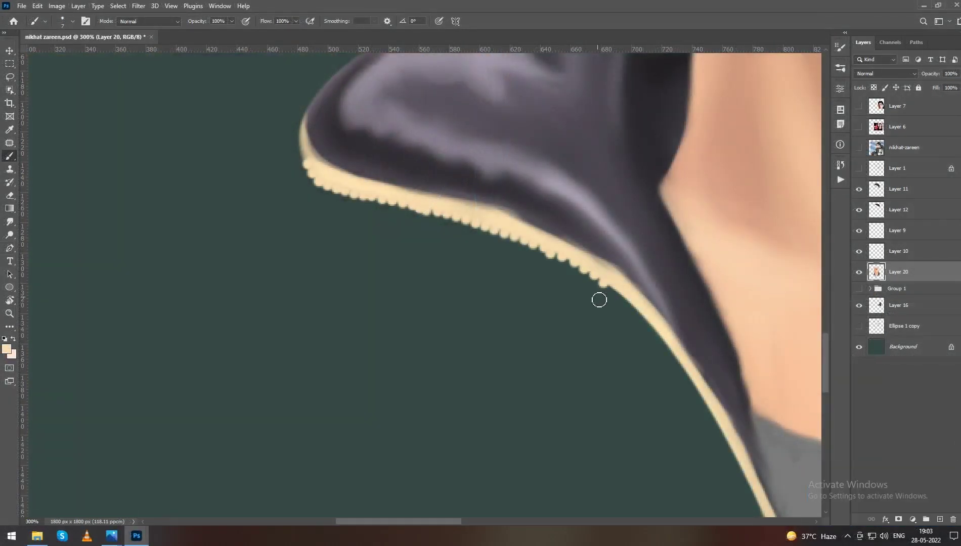
- Extend the cream zipper trim down the collar and darken the edge above it
drag(592, 302, 510, 271)
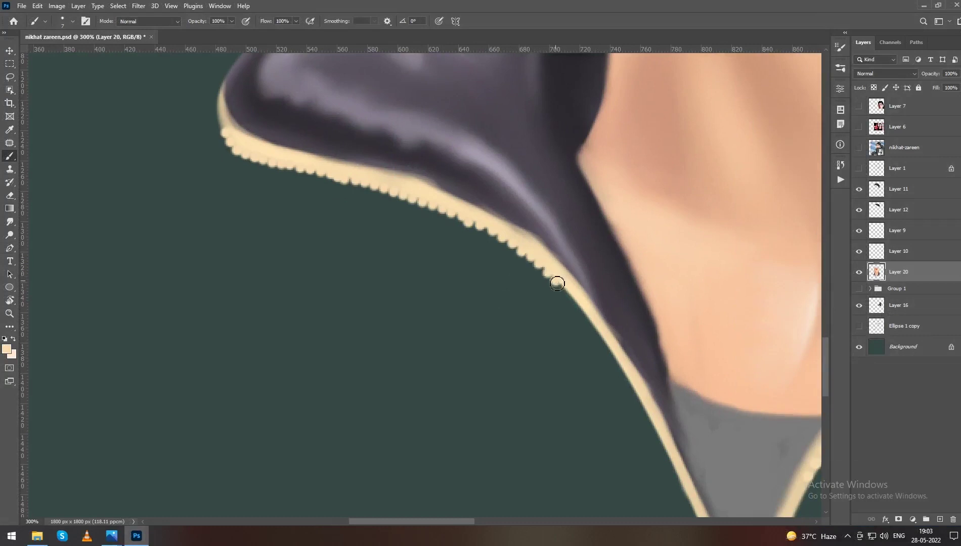
drag(577, 303, 516, 269)
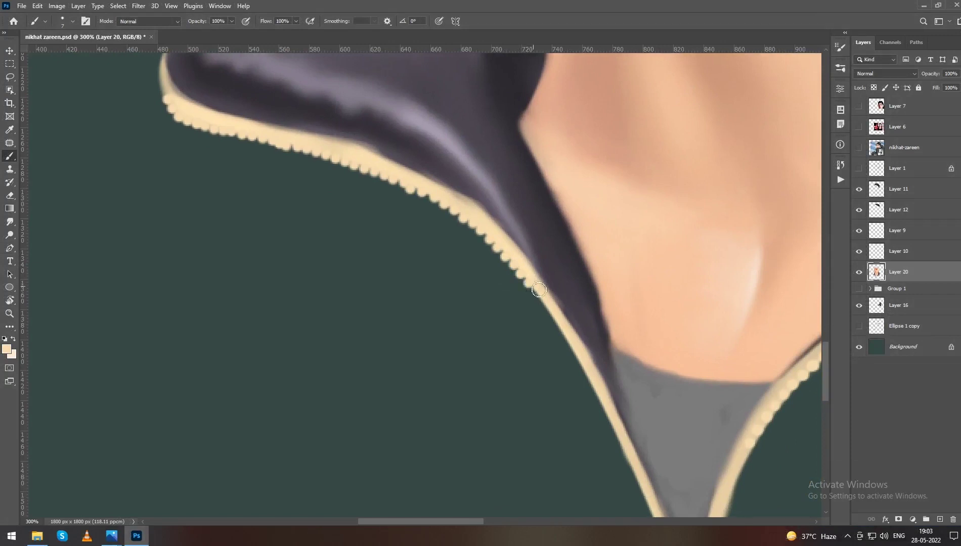
drag(543, 313, 512, 279)
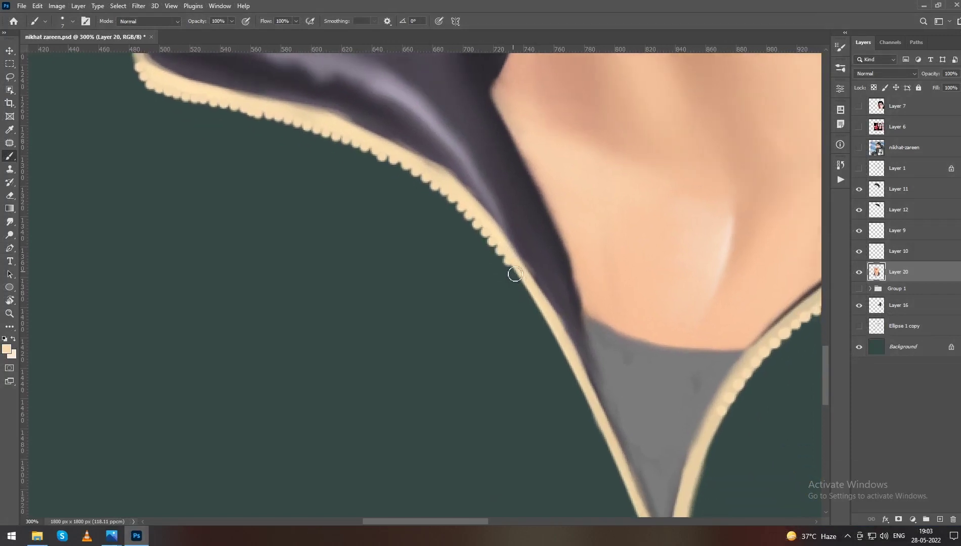
mouse_move(530, 294)
mouse_down()
mouse_move(547, 332)
mouse_move(521, 296)
mouse_up()
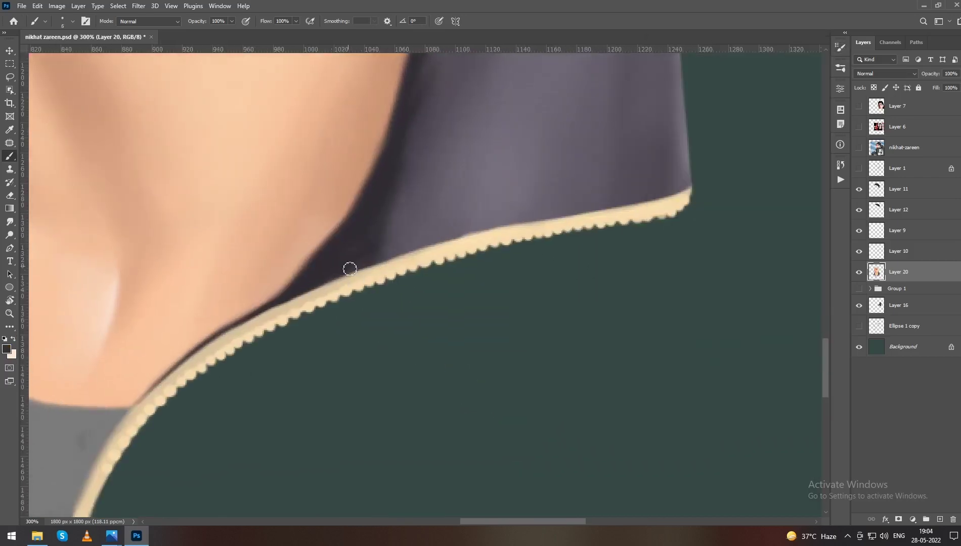
drag(390, 256, 691, 189)
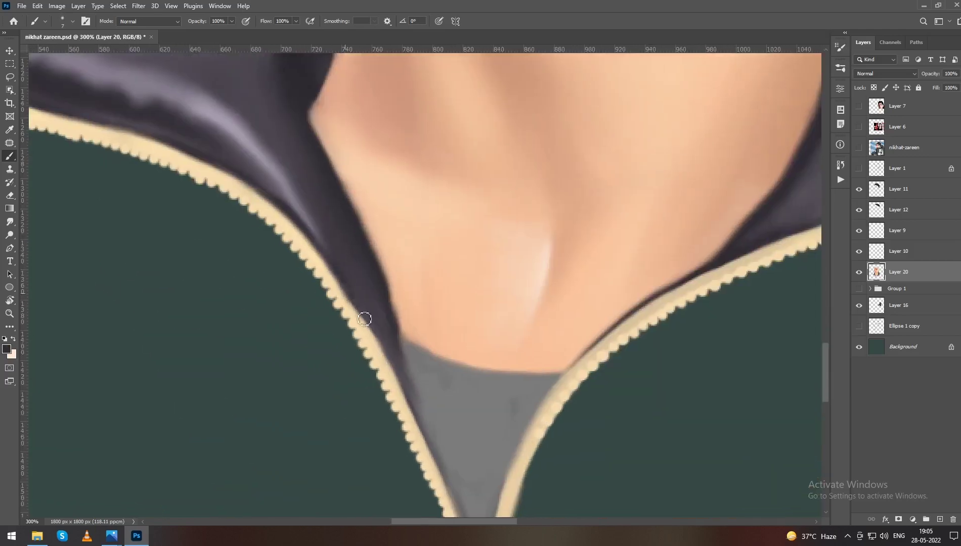
- Sample the shirt's grey and smooth it along the zipper edge
alt+click(441, 251)
key(bracketright)
drag(485, 298, 448, 430)
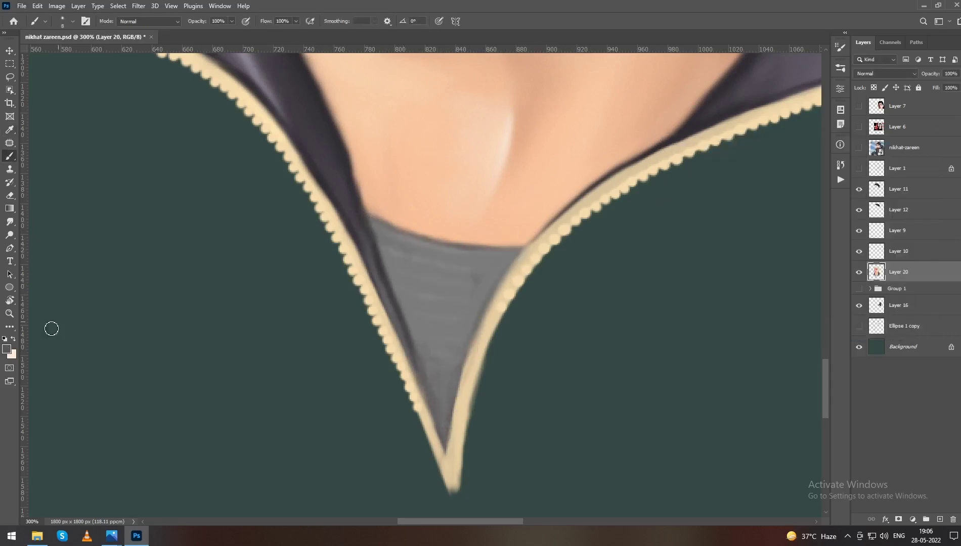
- Pick a neck skin tone, refine it in the Color Picker, and slightly shrink the brush
scroll(346, 166, up, 1)
scroll(467, 159, up, 3)
alt+click(468, 159)
key(bracketleft)
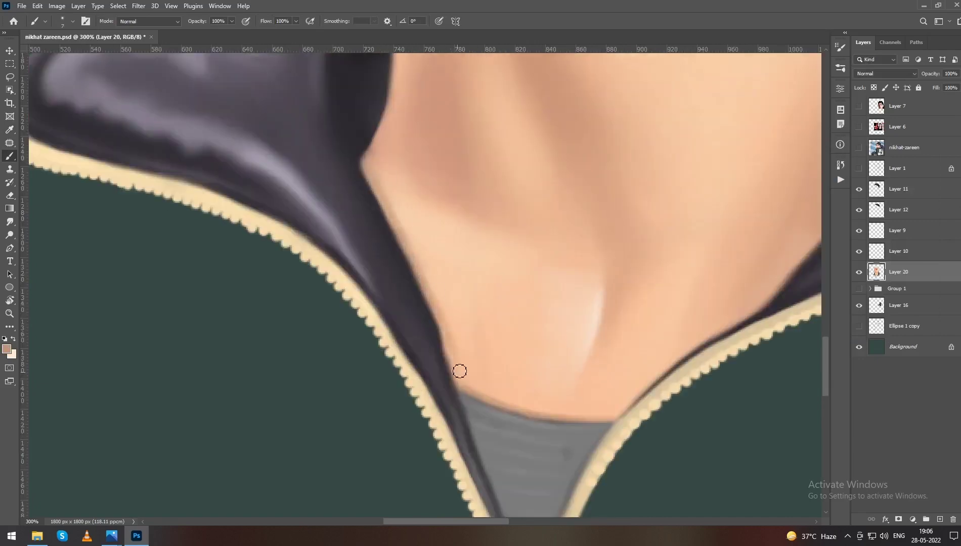
scroll(454, 343, up, 3)
click(6, 349)
click(896, 158)
- Sample a lighter skin tone from the neck and enlarge the brush for broad blending
scroll(526, 336, right, 3)
scroll(531, 276, up, 2)
key(bracketright)
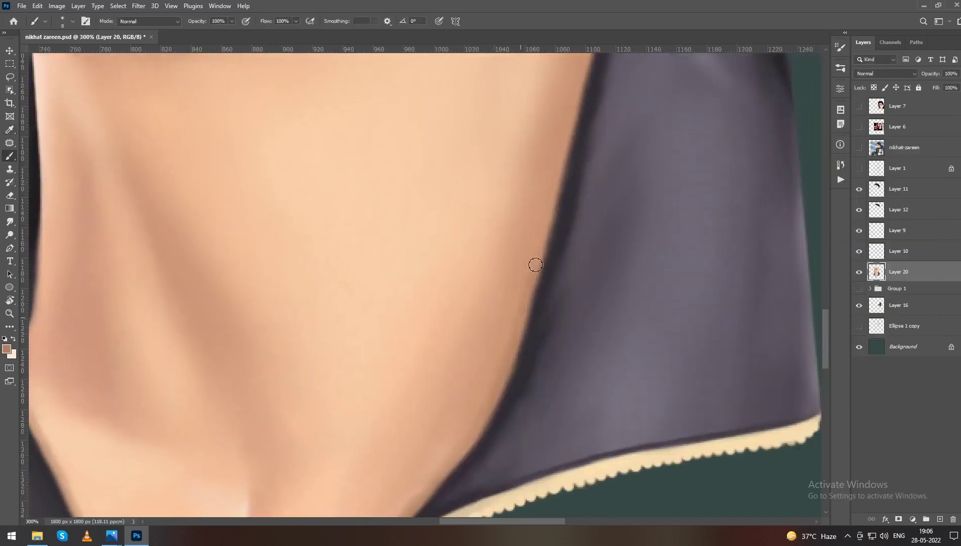
scroll(531, 276, down, 1)
scroll(511, 296, down, 3)
scroll(450, 404, down, 3)
scroll(594, 320, up, 1)
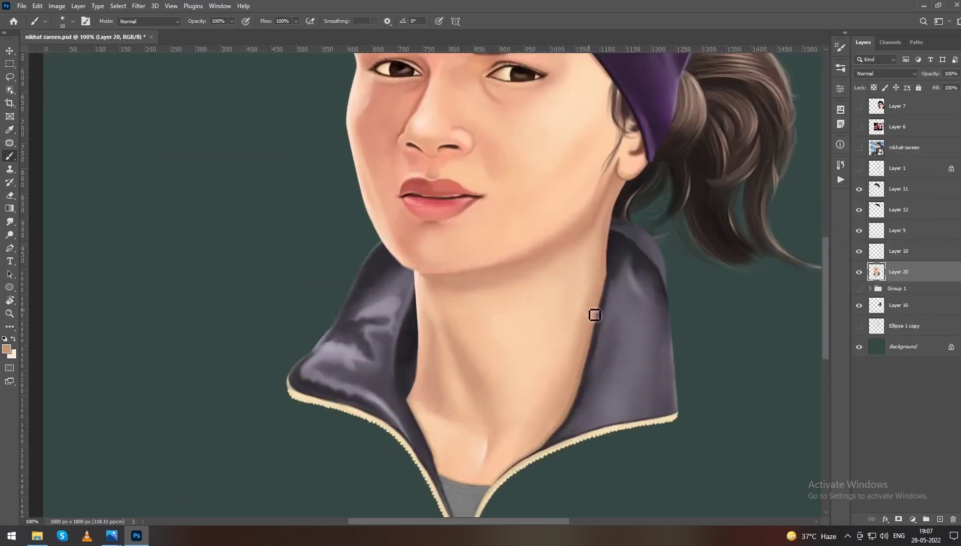
alt+click(547, 363)
key(bracketright)
key(bracketright)
key(bracketright)
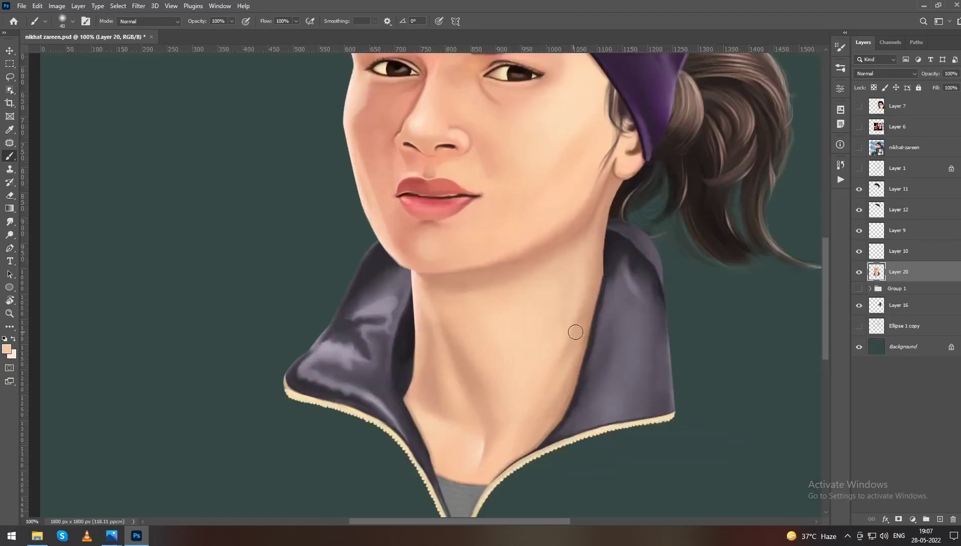
- Smudge the neck and chest skin shading beside the jacket collar
scroll(582, 343, up, 2)
scroll(452, 304, down, 1)
scroll(448, 299, down, 3)
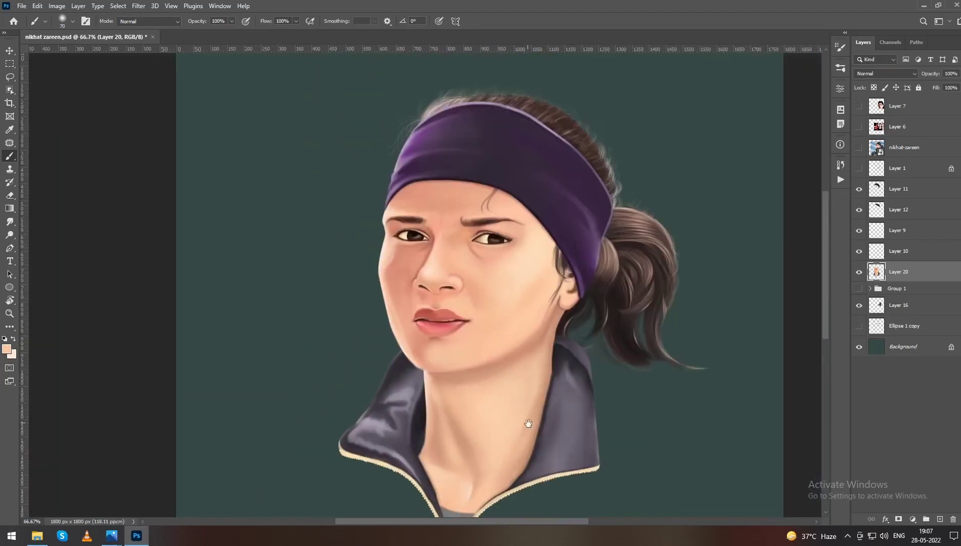
scroll(509, 386, up, 1)
scroll(489, 253, up, 2)
key(r)
- Zoom out to review the whole finished portrait with the brush active
key(ctrl+minus)
key(ctrl+minus)
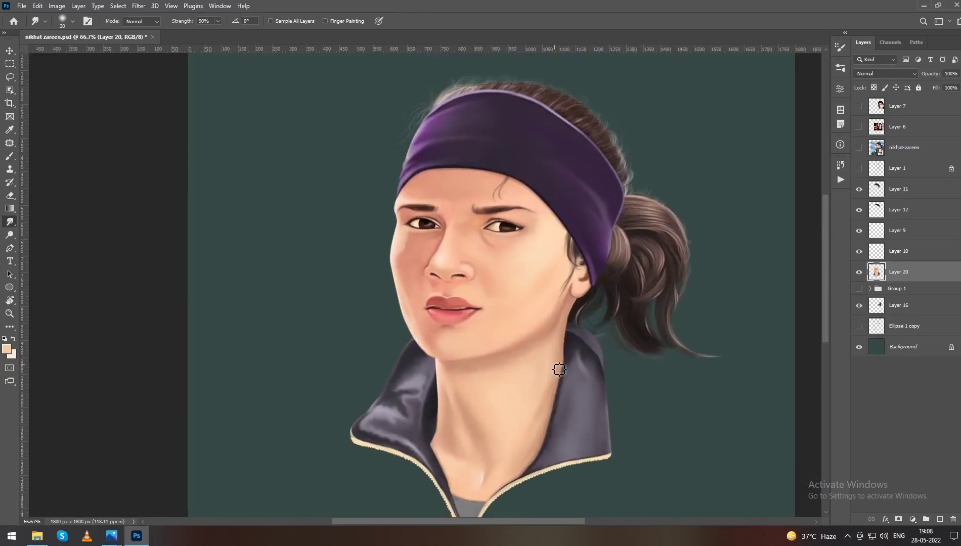
scroll(559, 370, down, 1)
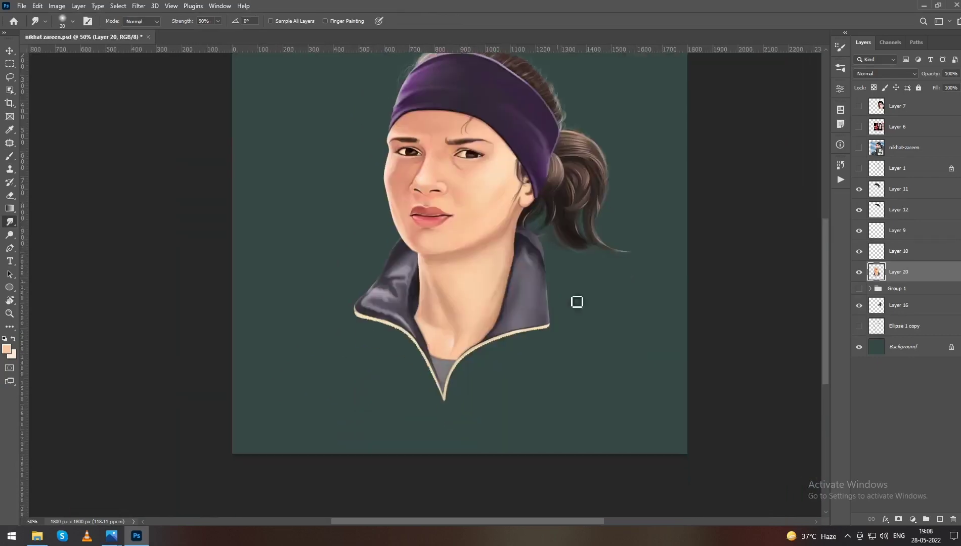
scroll(611, 359, up, 2)
key(b)
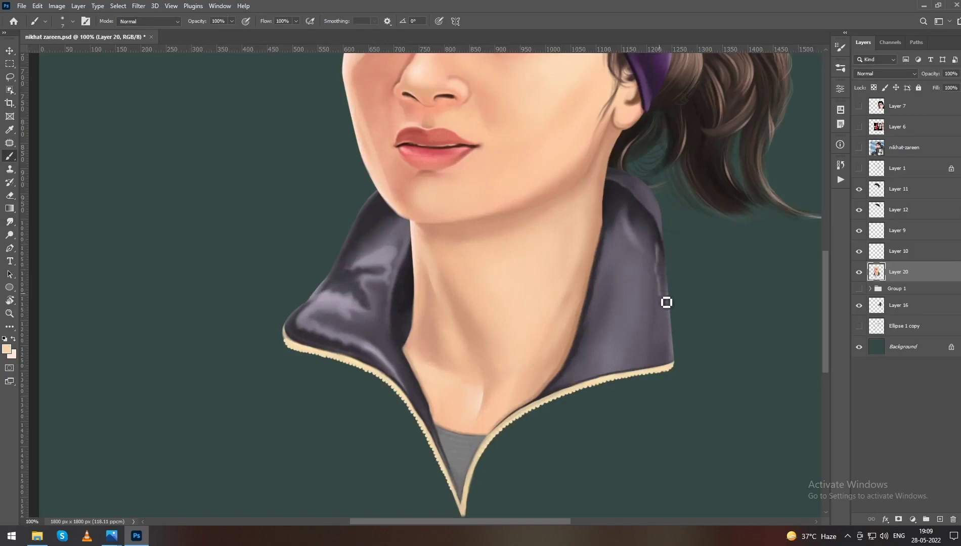